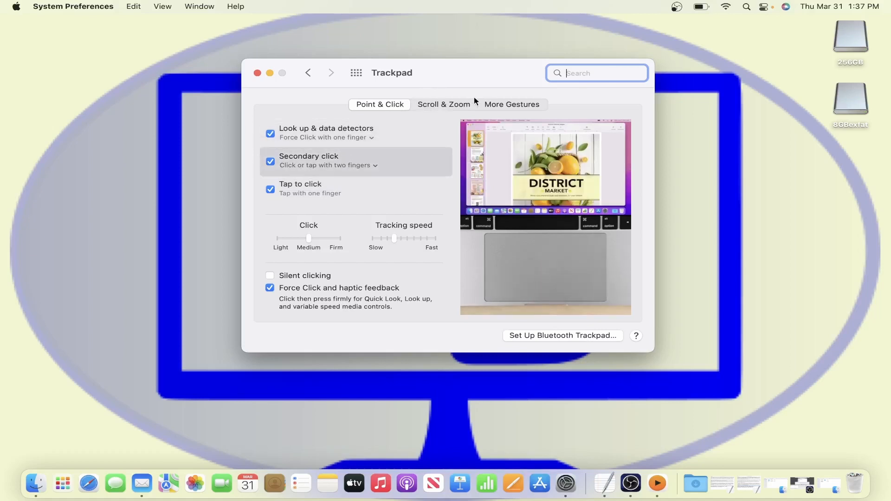
Review the trackpad's Point & Click, Scroll & Zoom and More Gestures settings, and close the preferences window.
{"action": "left_click", "coordinate": [442, 104]}
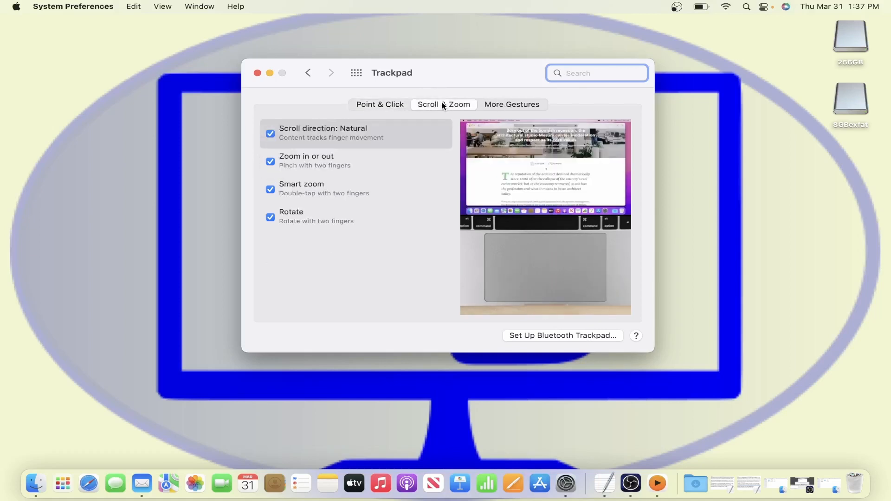
{"action": "left_click", "coordinate": [508, 108]}
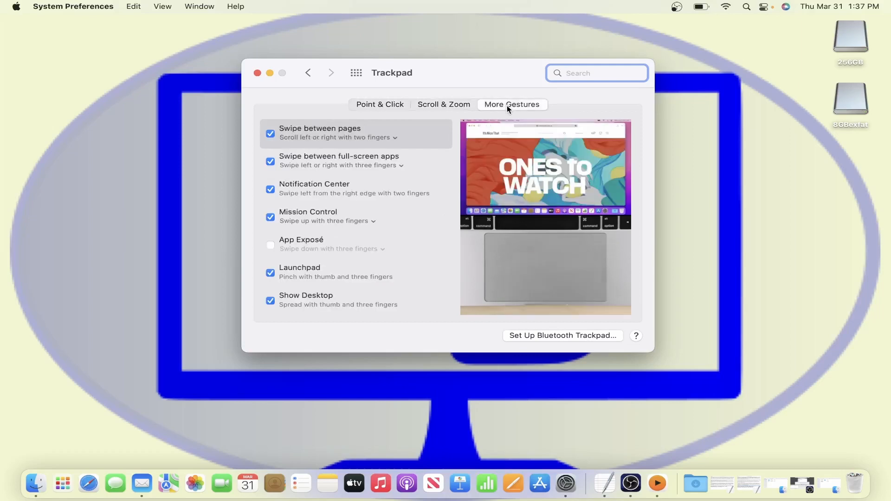
{"action": "left_click", "coordinate": [370, 108]}
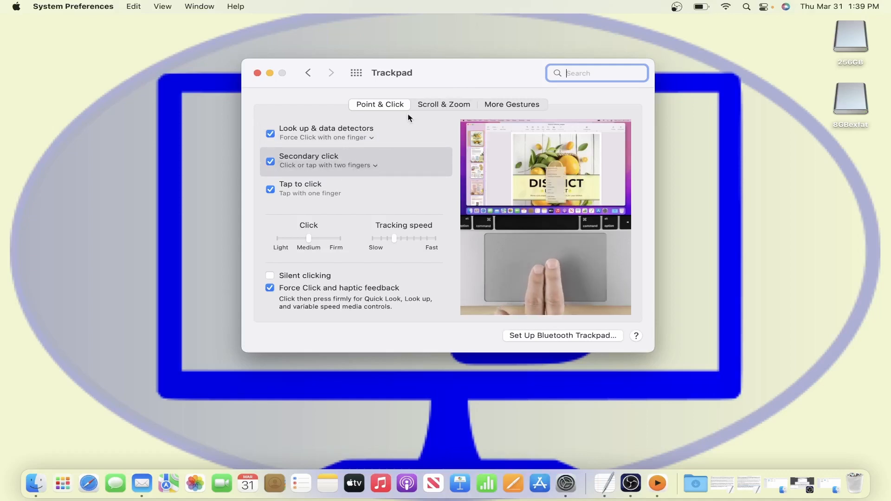
{"action": "left_click", "coordinate": [420, 108]}
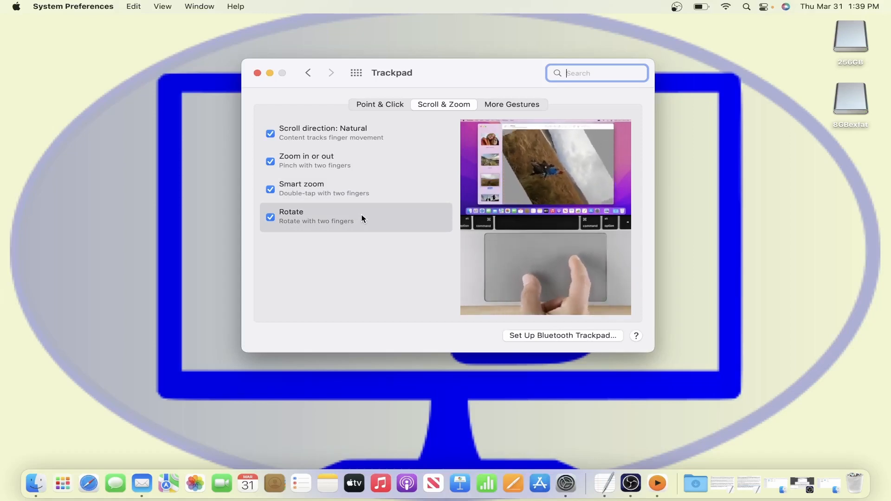
{"action": "left_click", "coordinate": [508, 107]}
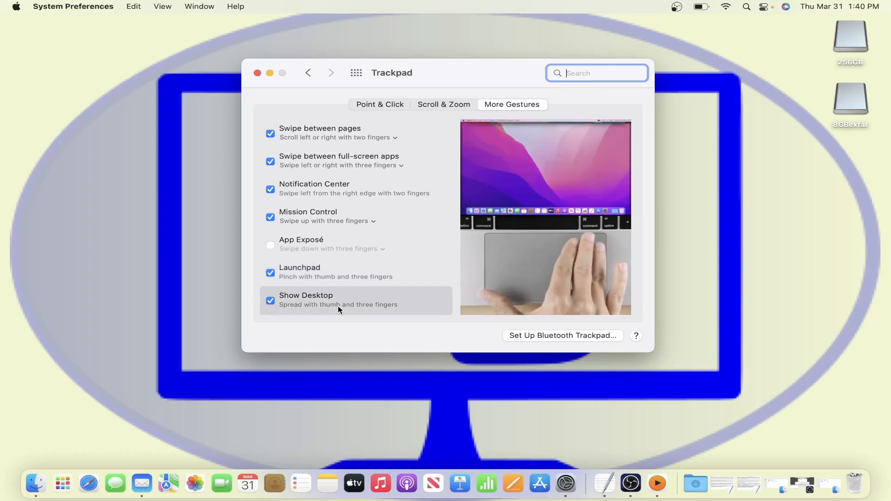
{"action": "left_click", "coordinate": [257, 72]}
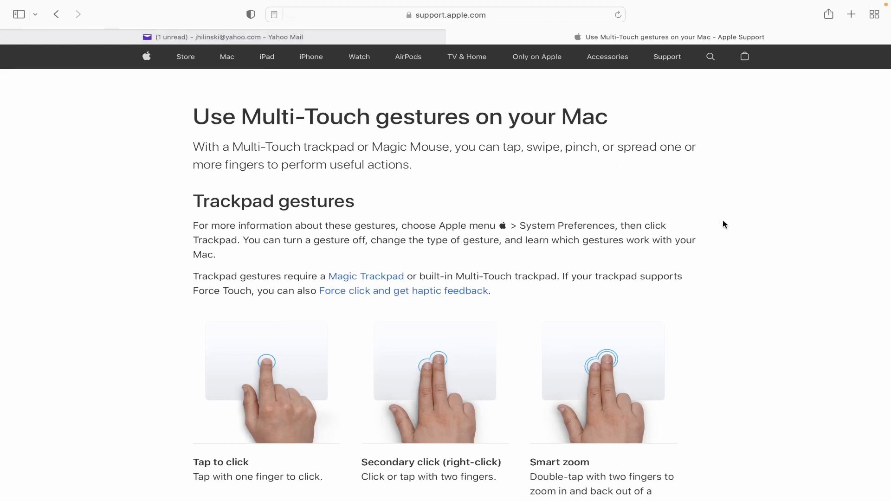
Read through the trackpad and mouse gestures in the Apple Support article on Multi-Touch gestures, and return to its beginning.
{"action": "scroll", "coordinate": [727, 231], "scroll_direction": "down", "scroll_amount": 8}
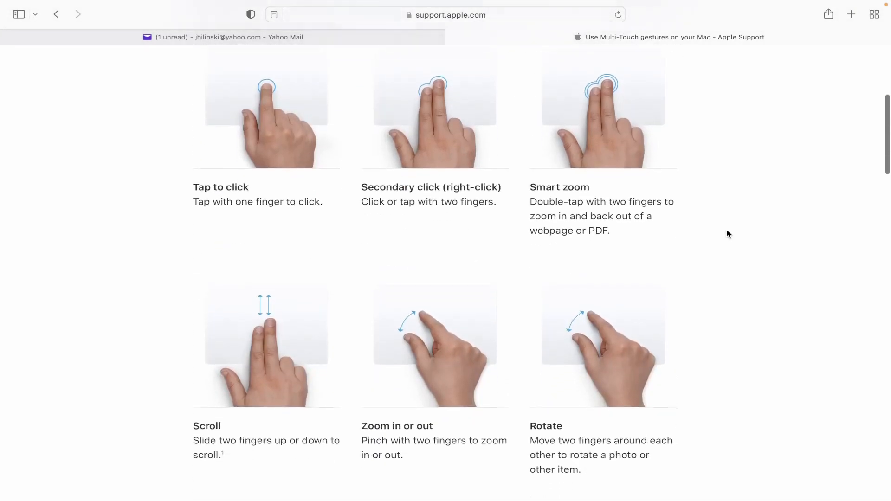
{"action": "scroll", "coordinate": [727, 231], "scroll_direction": "down", "scroll_amount": 6}
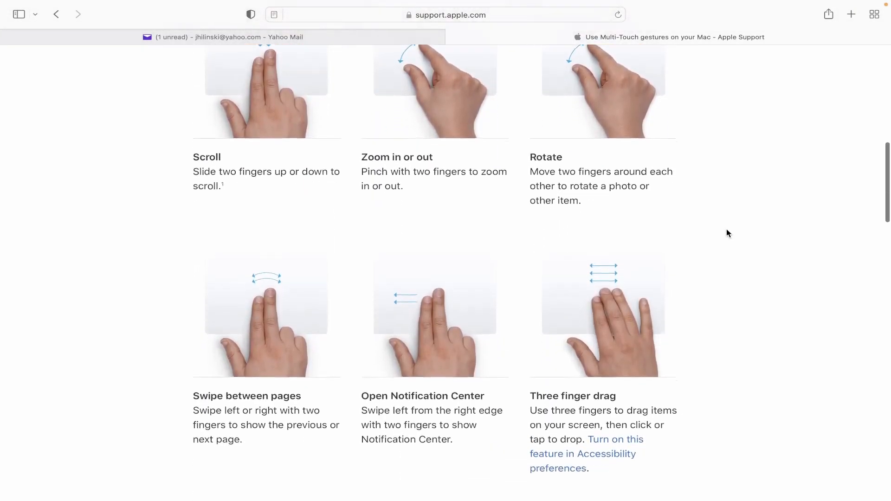
{"action": "scroll", "coordinate": [727, 231], "scroll_direction": "down", "scroll_amount": 6}
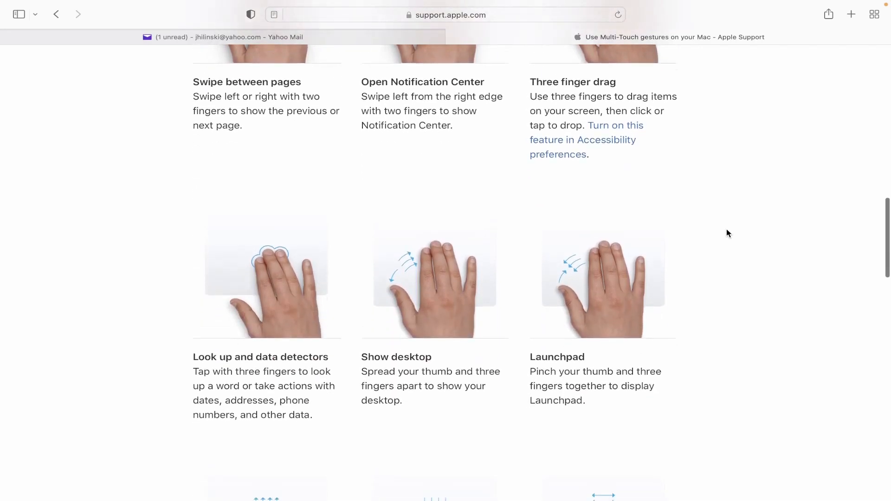
{"action": "scroll", "coordinate": [727, 232], "scroll_direction": "down", "scroll_amount": 7}
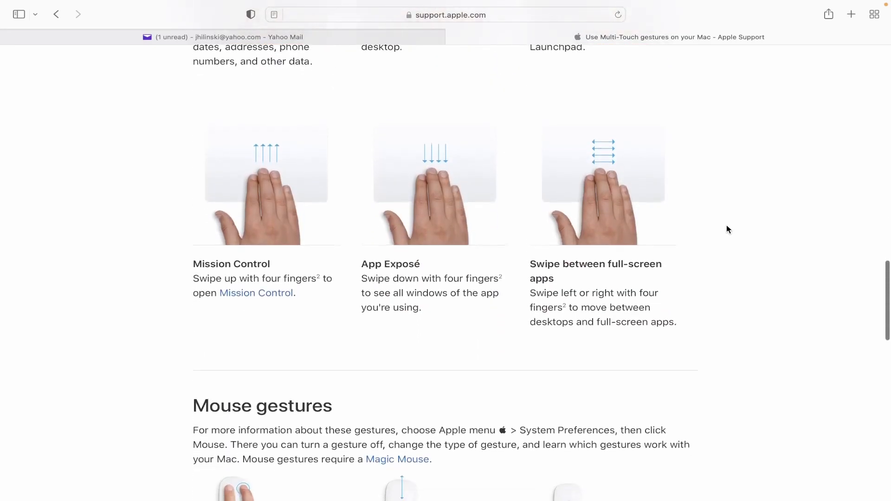
{"action": "scroll", "coordinate": [727, 228], "scroll_direction": "down", "scroll_amount": 7}
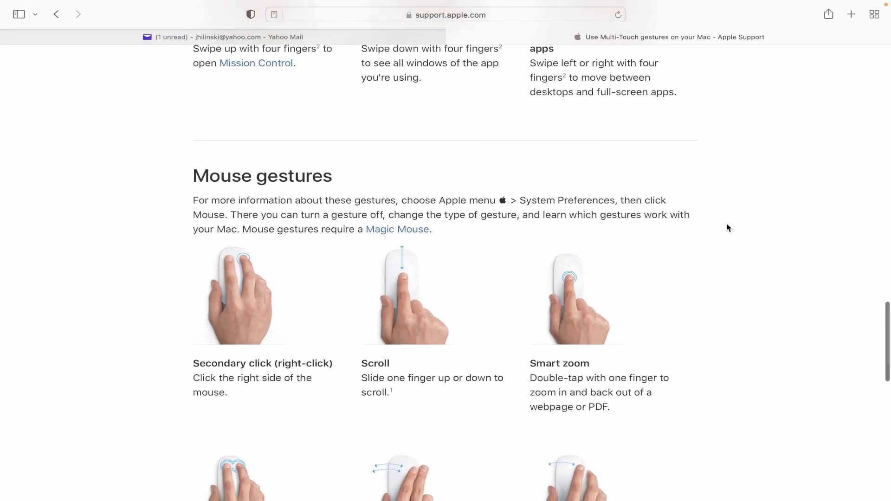
{"action": "scroll", "coordinate": [727, 227], "scroll_direction": "down", "scroll_amount": 5}
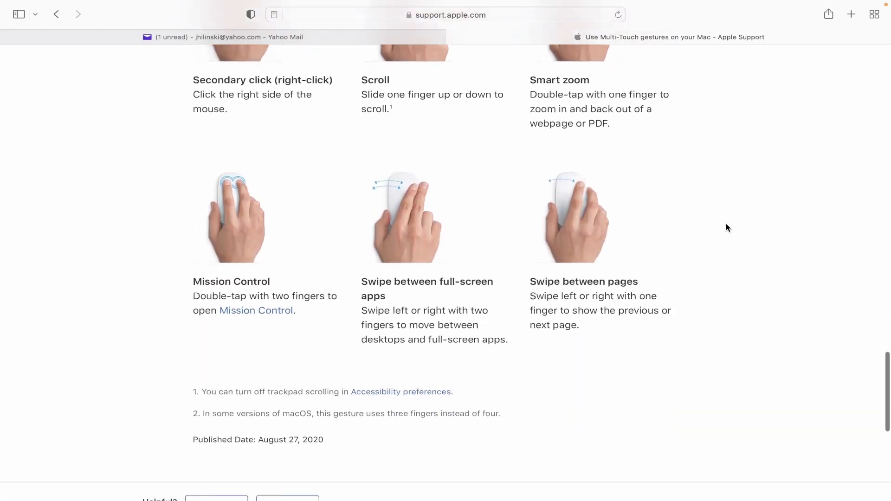
{"action": "scroll", "coordinate": [727, 227], "scroll_direction": "down", "scroll_amount": 5}
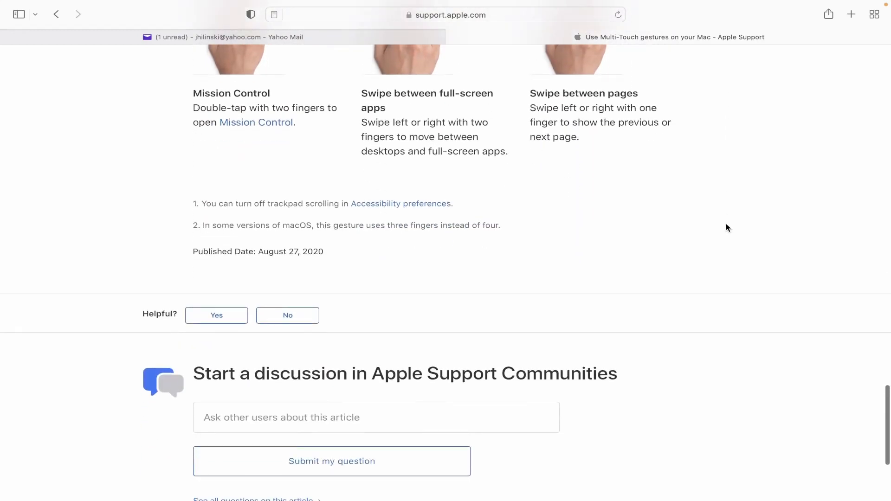
{"action": "scroll", "coordinate": [727, 227], "scroll_direction": "up", "scroll_amount": 7}
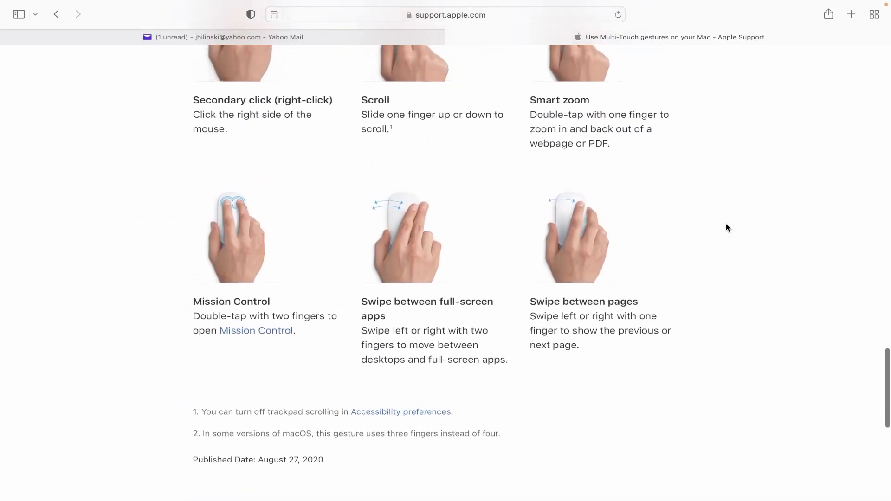
{"action": "scroll", "coordinate": [727, 228], "scroll_direction": "up", "scroll_amount": 5}
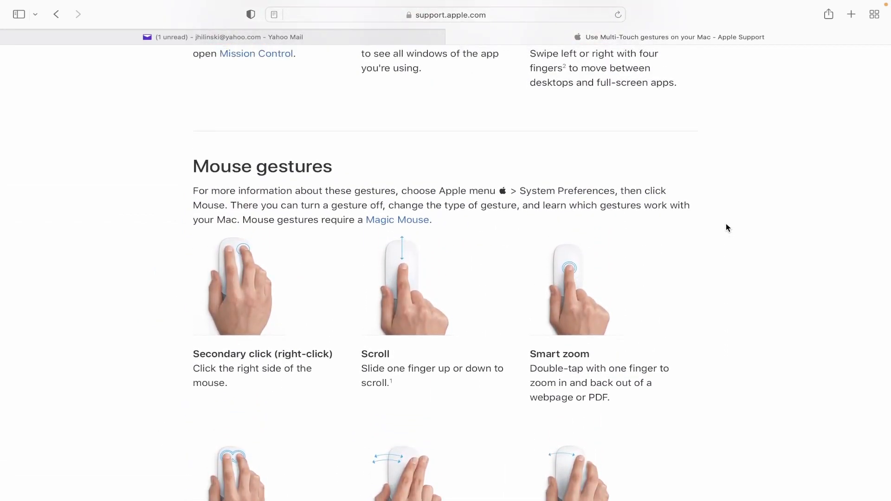
{"action": "scroll", "coordinate": [727, 227], "scroll_direction": "up", "scroll_amount": 8}
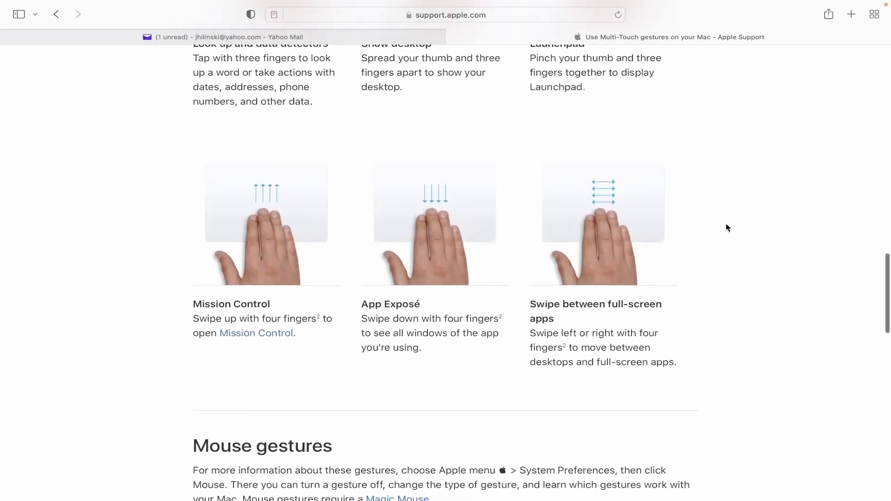
{"action": "scroll", "coordinate": [727, 228], "scroll_direction": "up", "scroll_amount": 10}
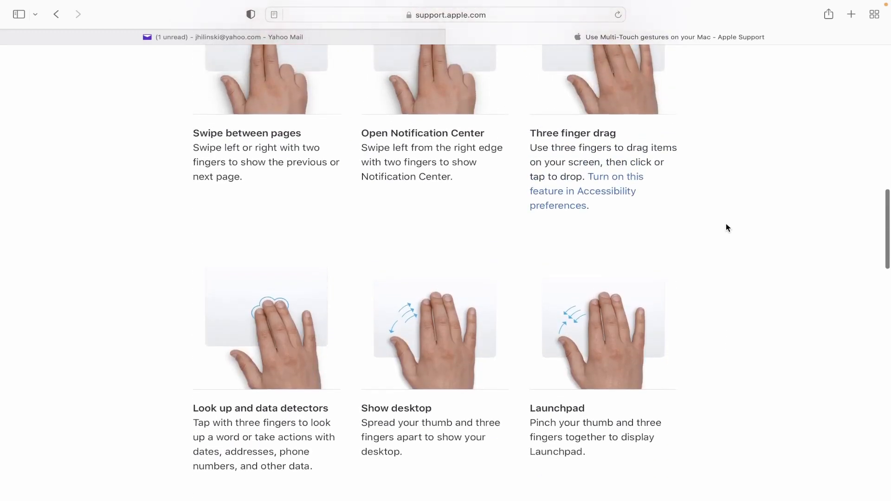
{"action": "scroll", "coordinate": [726, 227], "scroll_direction": "up", "scroll_amount": 10}
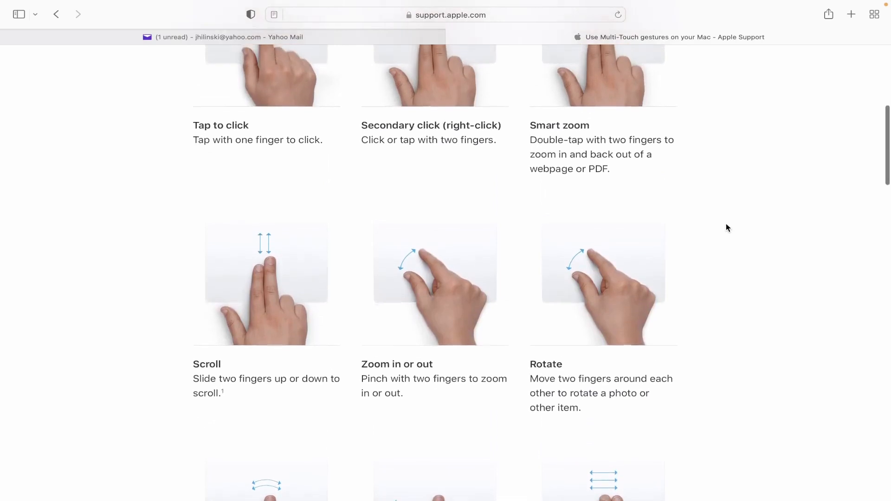
{"action": "scroll", "coordinate": [727, 227], "scroll_direction": "up", "scroll_amount": 7}
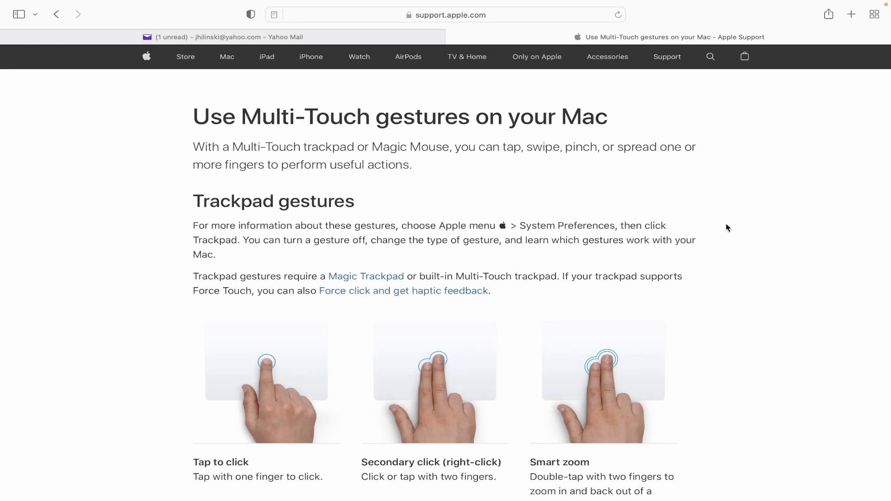
Examine the trackpad gesture illustrations from Tap to click through Three finger drag, temporarily magnifying the Zoom in or out illustration.
{"action": "scroll", "coordinate": [727, 227], "scroll_direction": "down", "scroll_amount": 1}
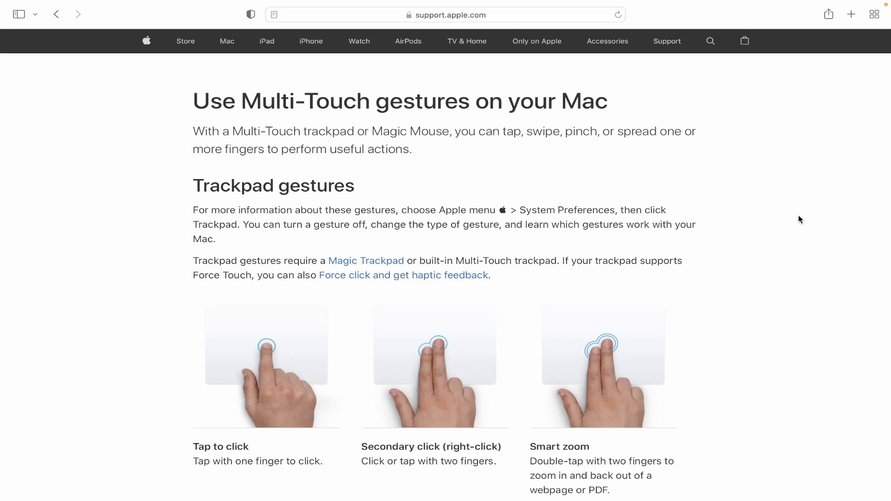
{"action": "scroll", "coordinate": [798, 216], "scroll_direction": "down", "scroll_amount": 5}
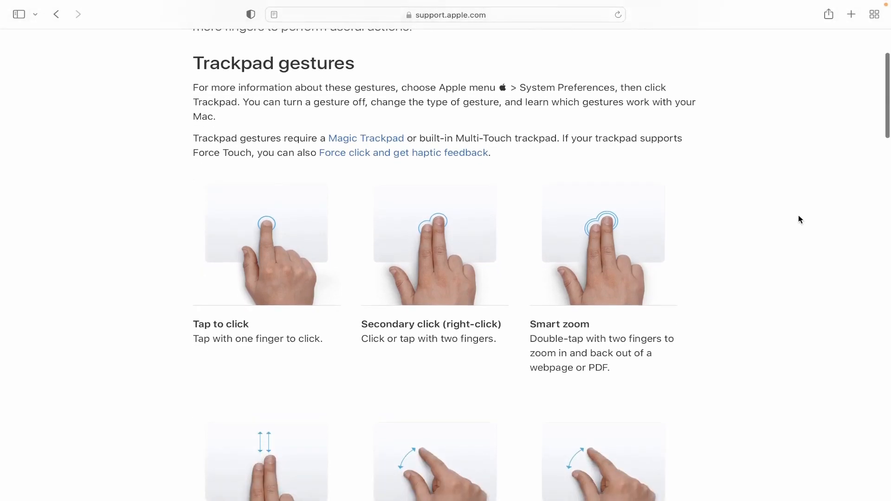
{"action": "scroll", "coordinate": [798, 220], "scroll_direction": "down", "scroll_amount": 5}
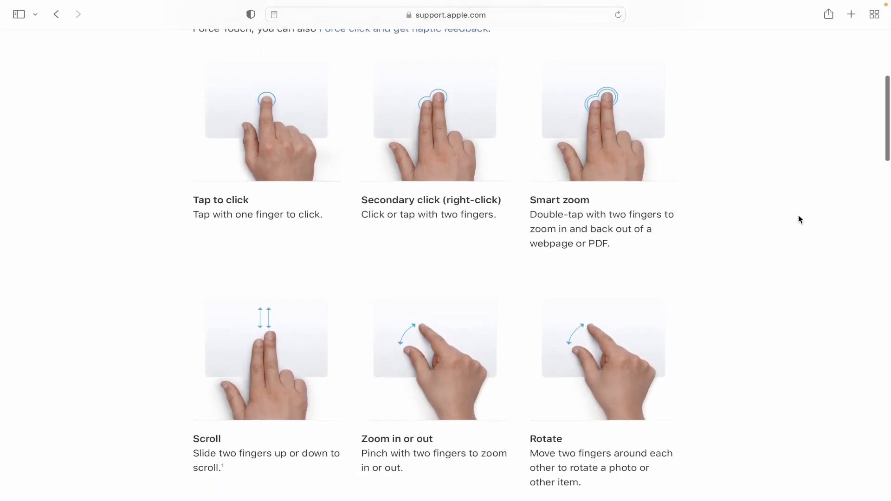
{"action": "scroll", "coordinate": [799, 219], "scroll_direction": "down", "scroll_amount": 5}
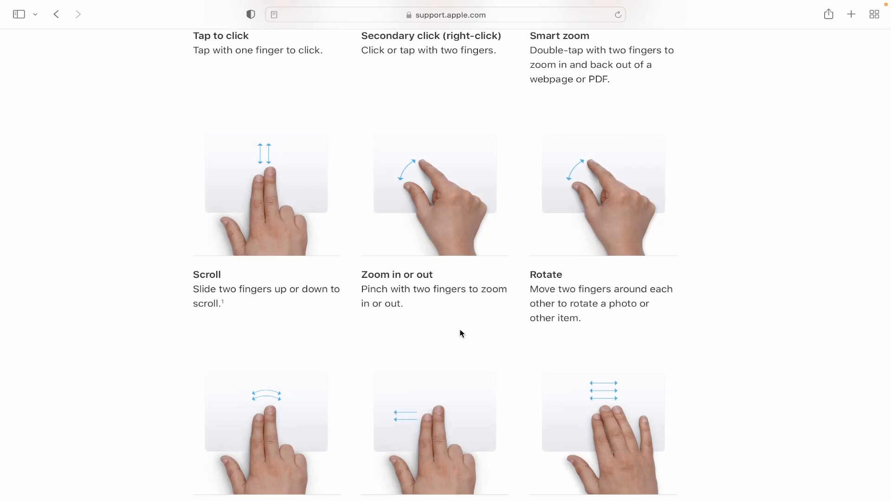
{"action": "scroll", "coordinate": [475, 307], "scroll_direction": "up", "scroll_amount": 5}
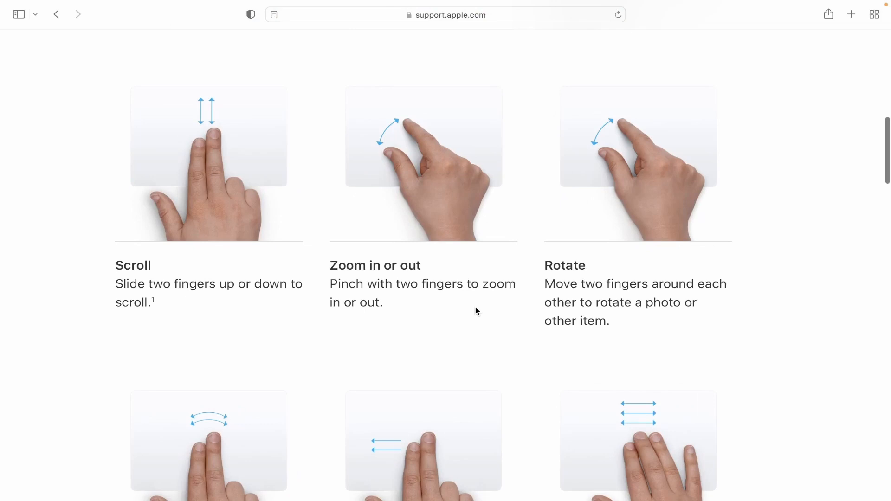
{"action": "scroll", "coordinate": [508, 287], "scroll_direction": "up", "scroll_amount": 3}
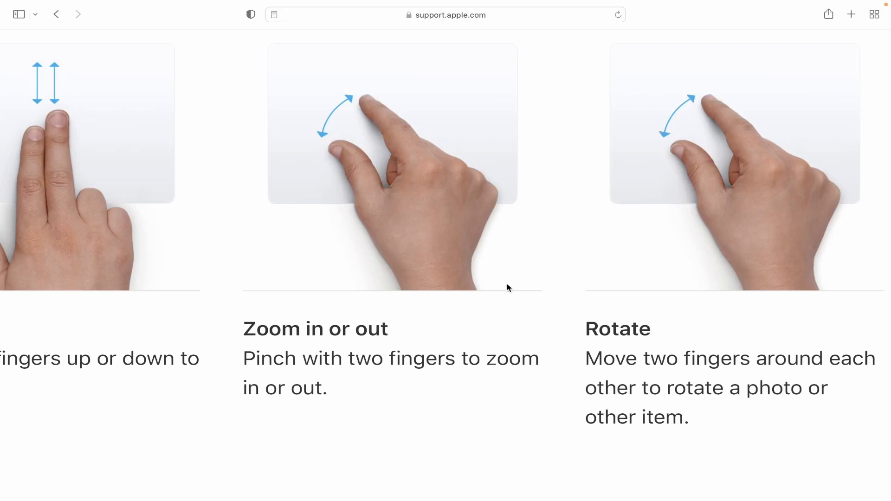
{"action": "scroll", "coordinate": [507, 284], "scroll_direction": "down", "scroll_amount": 5}
{"action": "scroll", "coordinate": [498, 293], "scroll_direction": "up", "scroll_amount": 2}
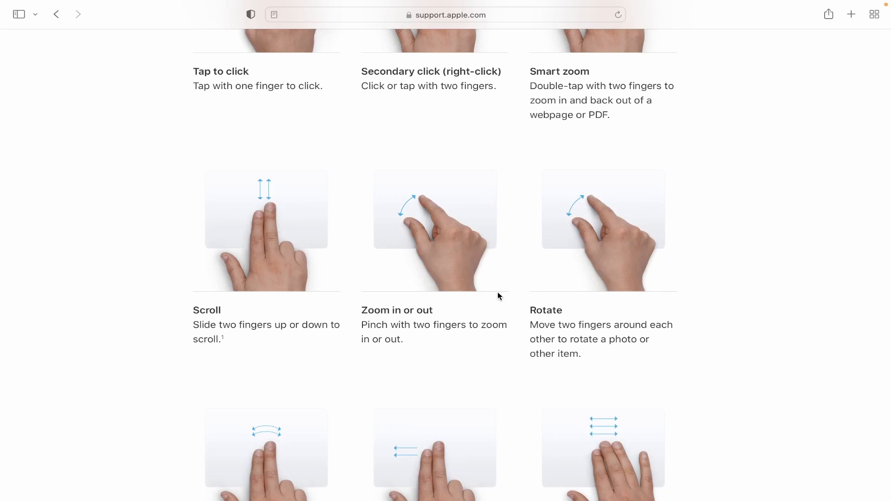
{"action": "scroll", "coordinate": [498, 295], "scroll_direction": "down", "scroll_amount": 5}
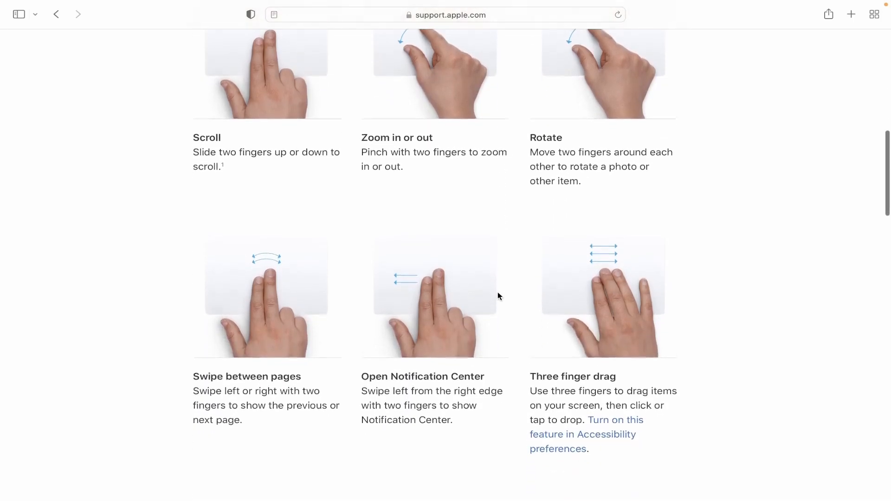
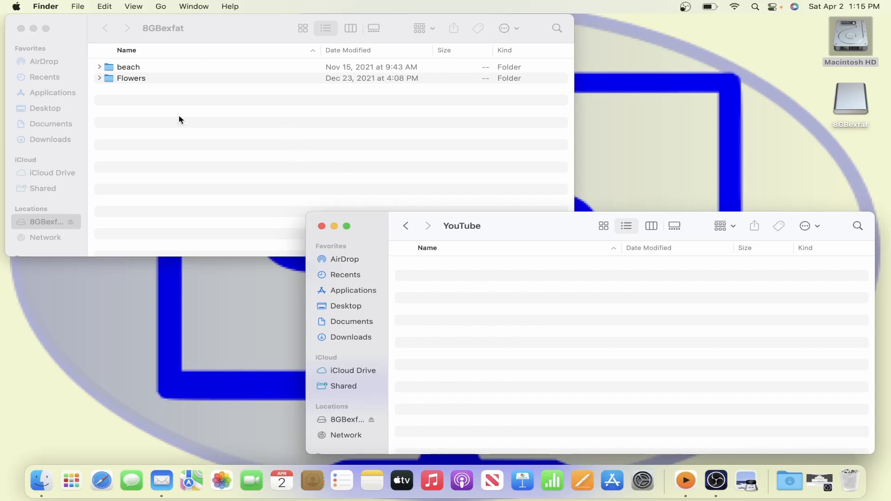
Copy the beach folder from the 8GBexfat drive into the YouTube folder and expand the copy to show its contents.
{"action": "left_click", "coordinate": [123, 66]}
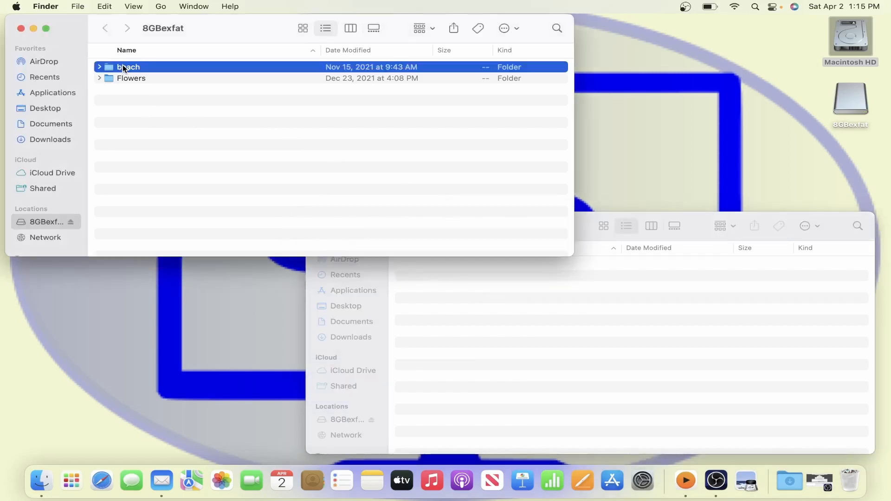
{"action": "right_click", "coordinate": [124, 68]}
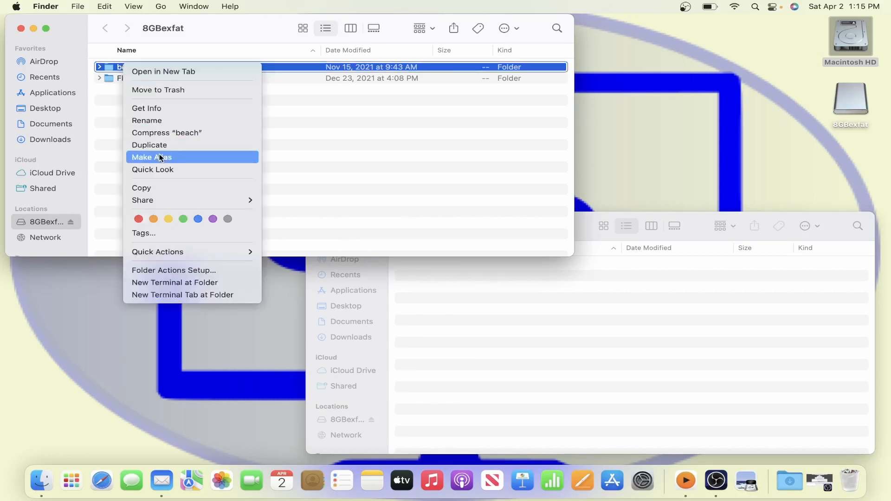
{"action": "left_click", "coordinate": [148, 188]}
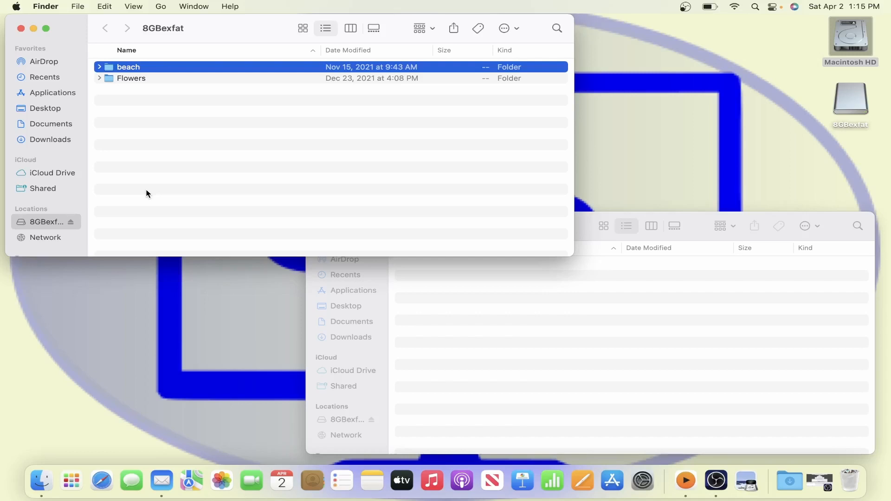
{"action": "left_click", "coordinate": [536, 354]}
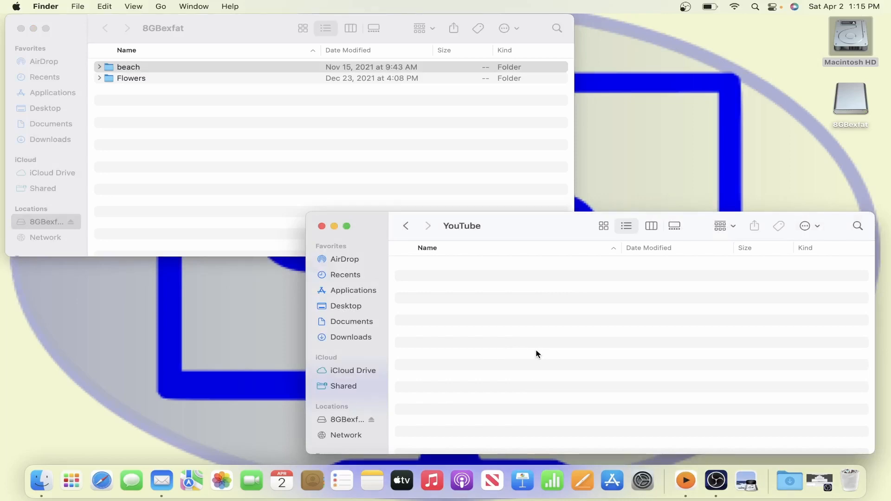
{"action": "right_click", "coordinate": [456, 289]}
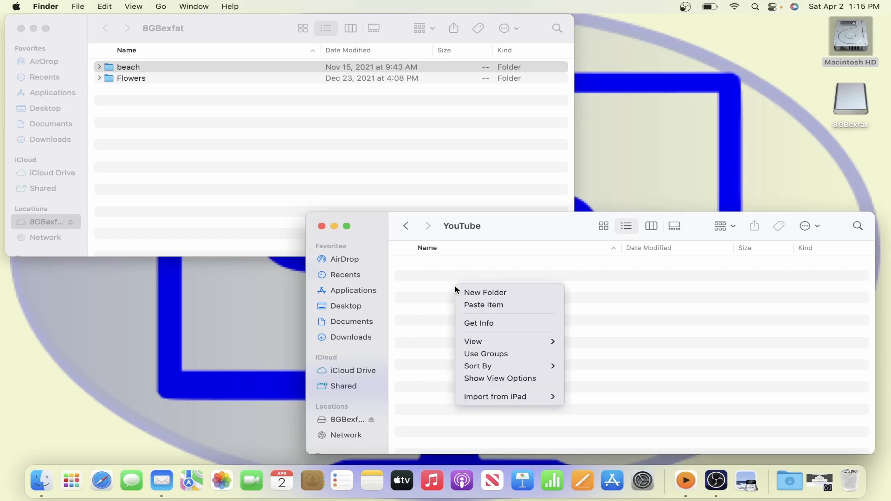
{"action": "left_click", "coordinate": [494, 307]}
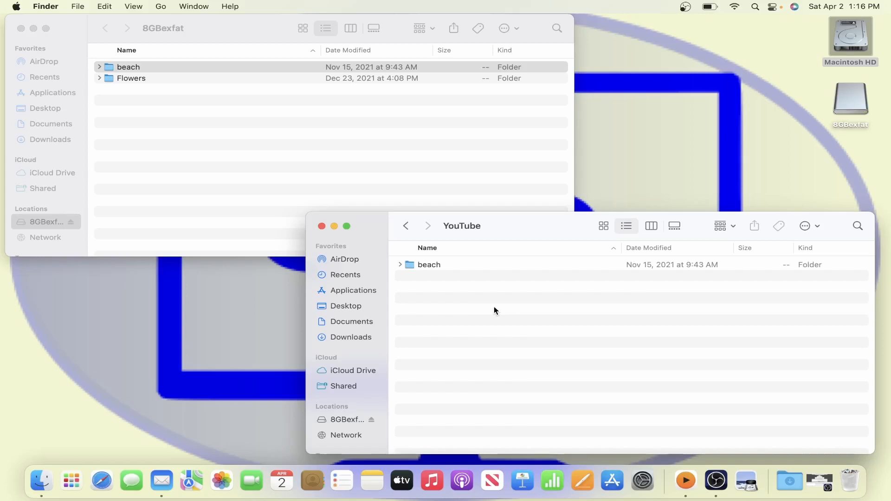
{"action": "left_click", "coordinate": [400, 263]}
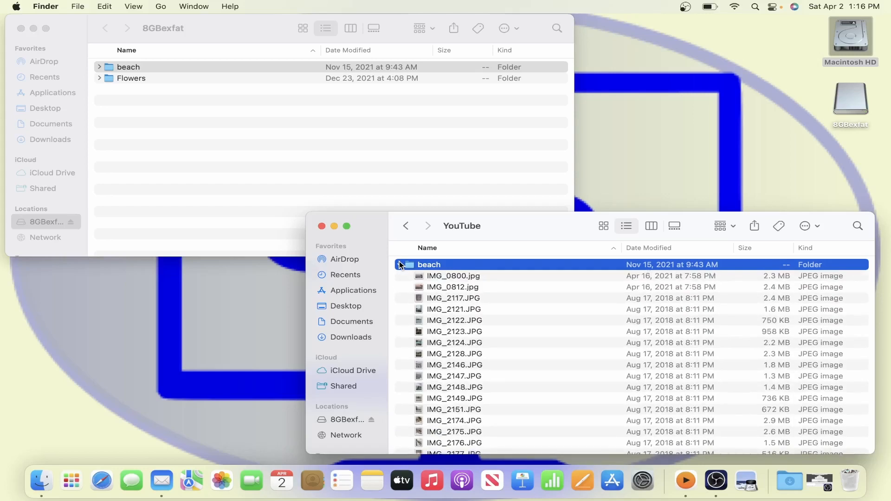
Collapse the beach folder in YouTube and move the Flowers folder from the 8GBexfat drive into the YouTube folder.
{"action": "left_click", "coordinate": [399, 265]}
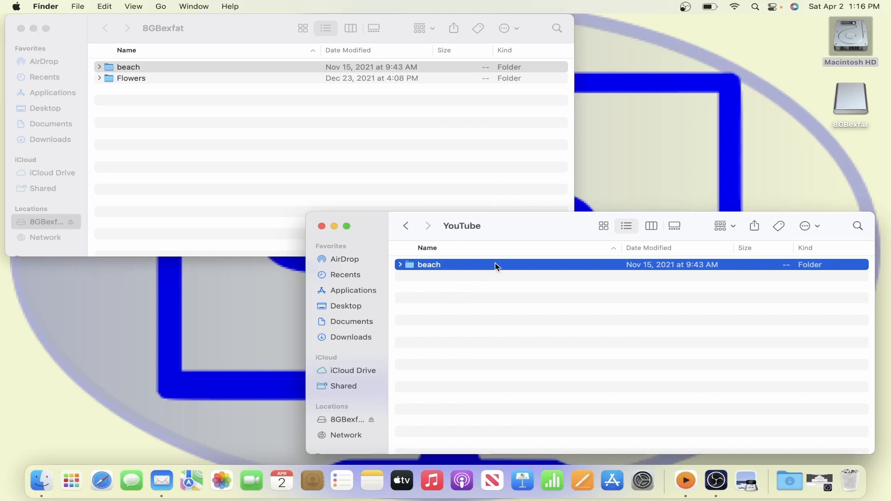
{"action": "left_click", "coordinate": [151, 78]}
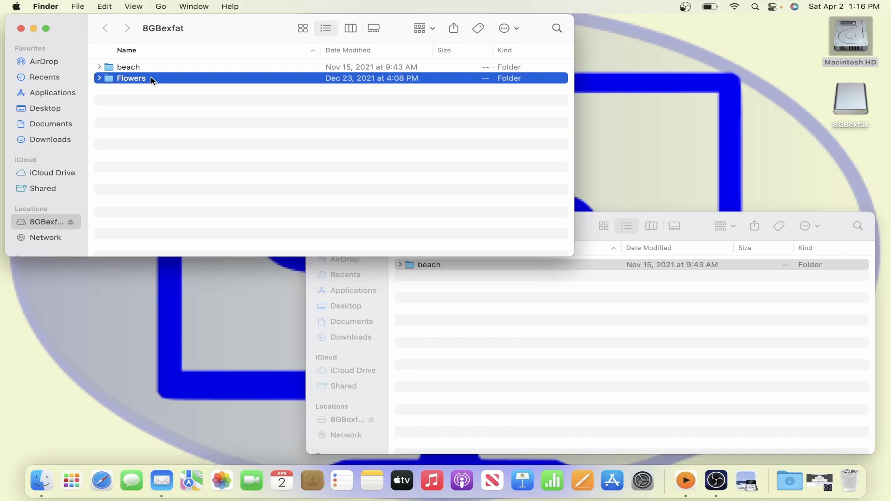
{"action": "right_click", "coordinate": [151, 78]}
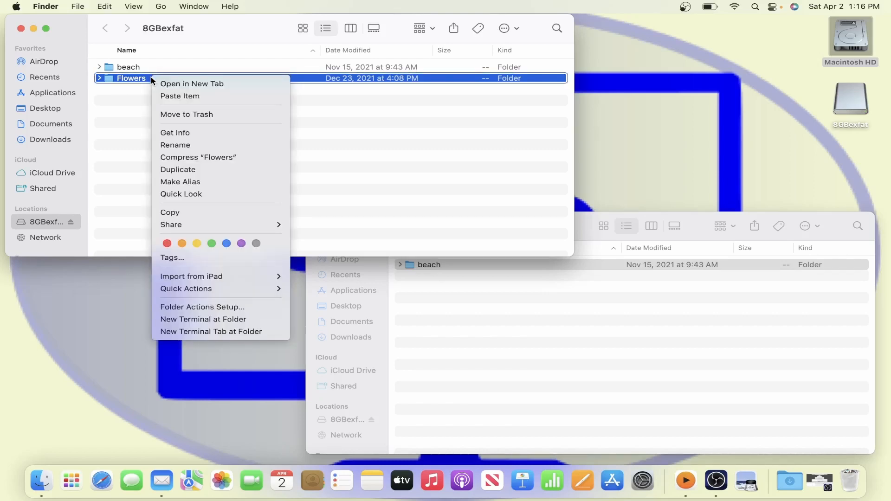
{"action": "left_click", "coordinate": [201, 212]}
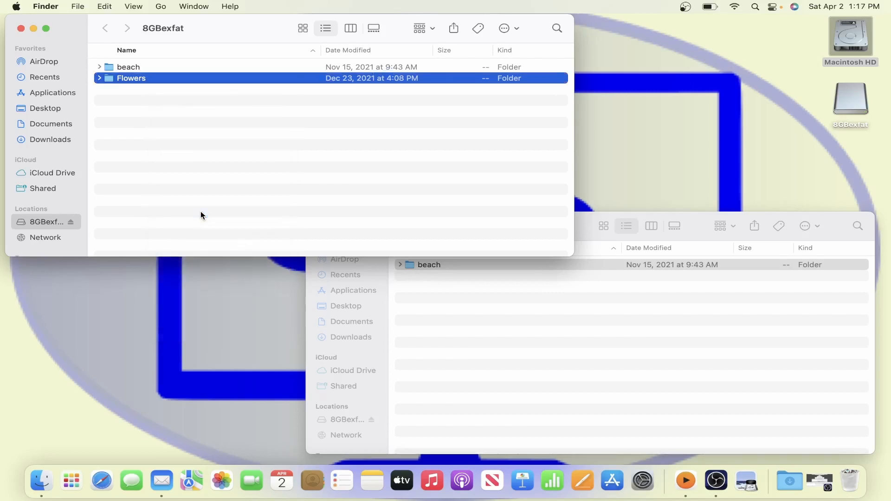
{"action": "left_click", "coordinate": [488, 325]}
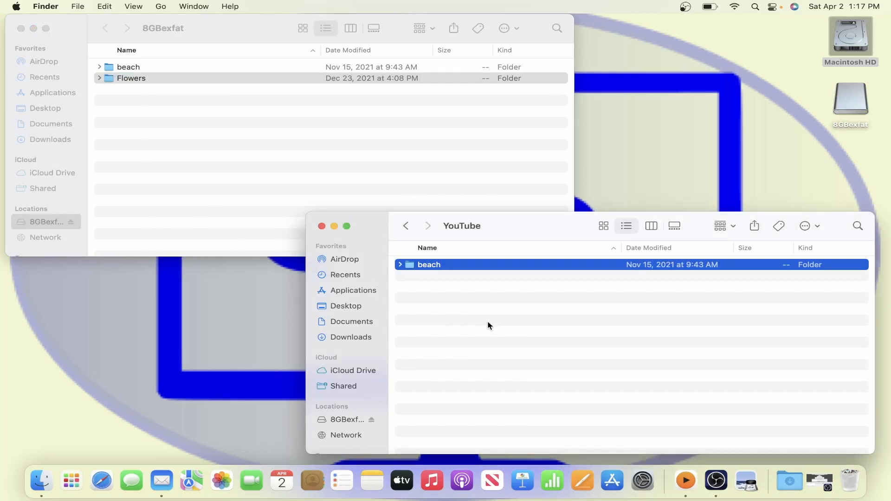
{"action": "right_click", "coordinate": [487, 326]}
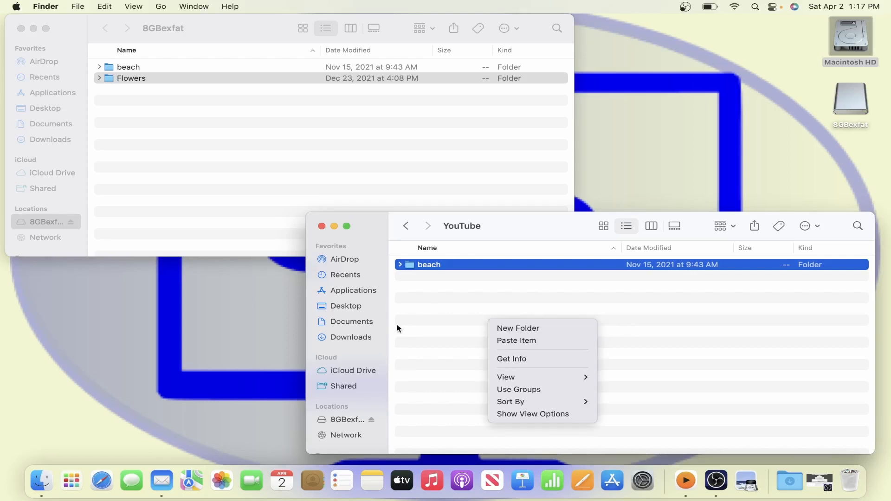
{"action": "right_click", "coordinate": [415, 328]}
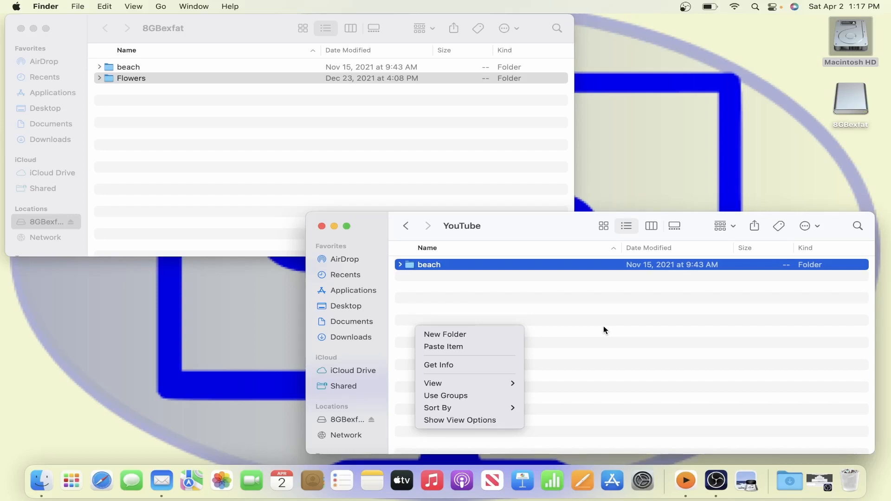
{"action": "key", "text": "alt"}
{"action": "key", "text": "alt"}
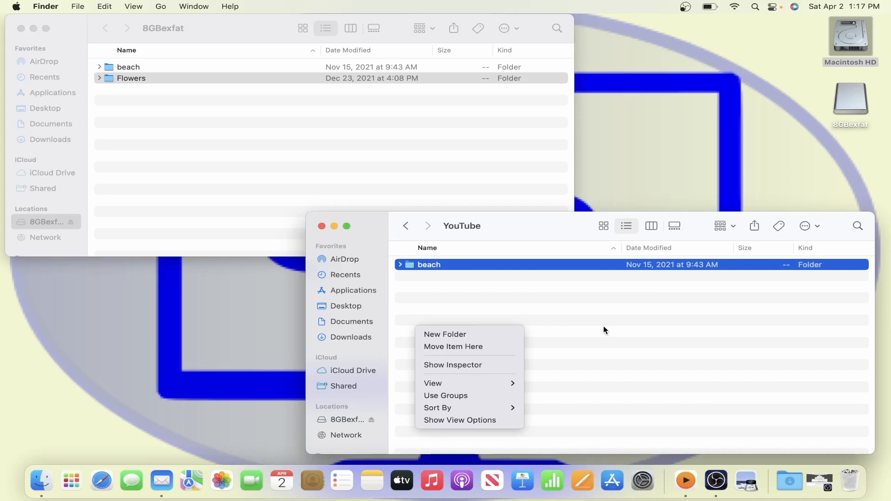
{"action": "left_click", "coordinate": [477, 348]}
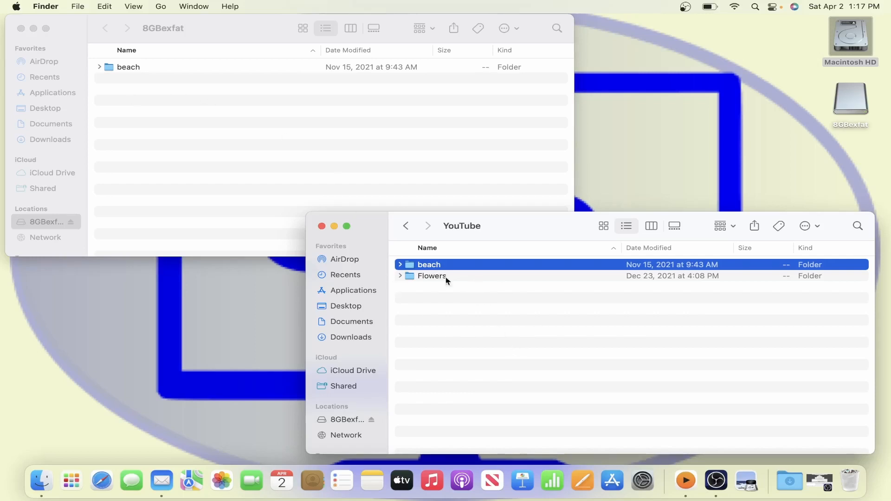
Check the contents of the Flowers and beach folders in YouTube, collapsing each one again.
{"action": "left_click", "coordinate": [401, 276]}
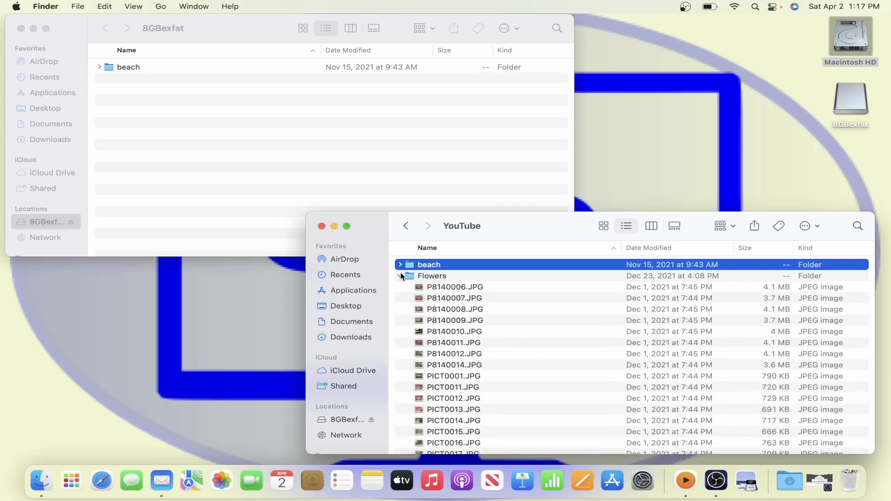
{"action": "left_click", "coordinate": [401, 276]}
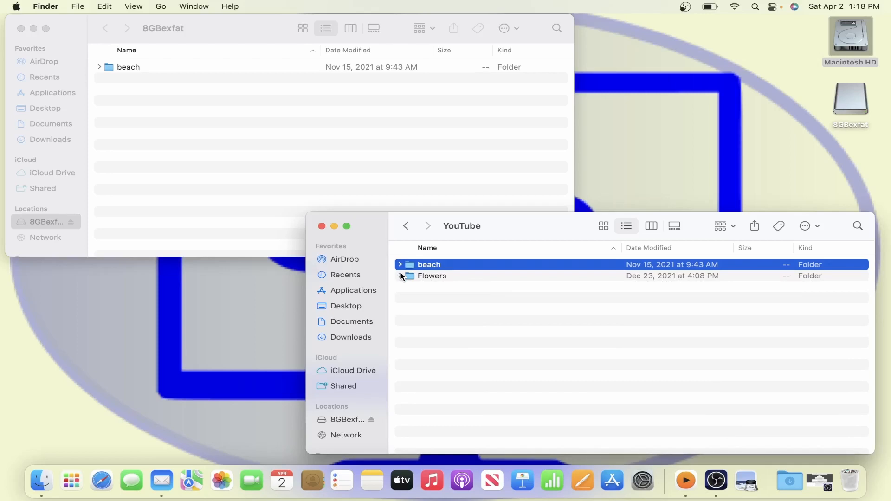
{"action": "left_click", "coordinate": [401, 264]}
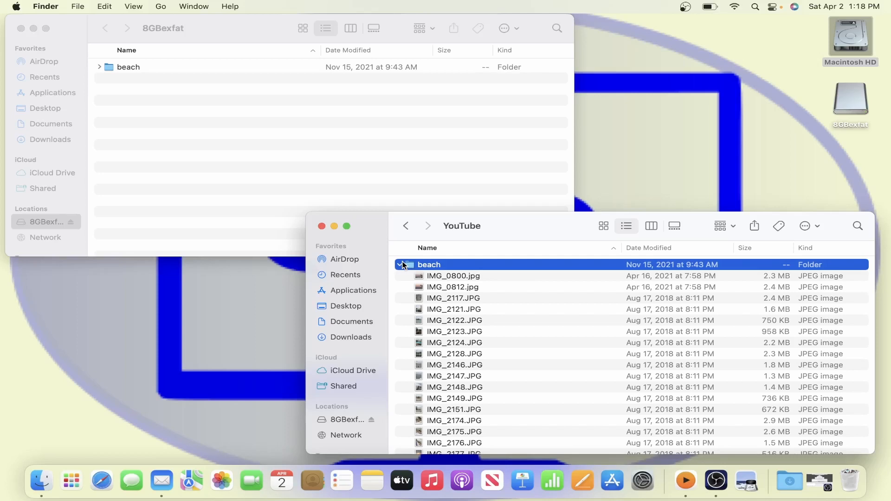
{"action": "left_click", "coordinate": [401, 264]}
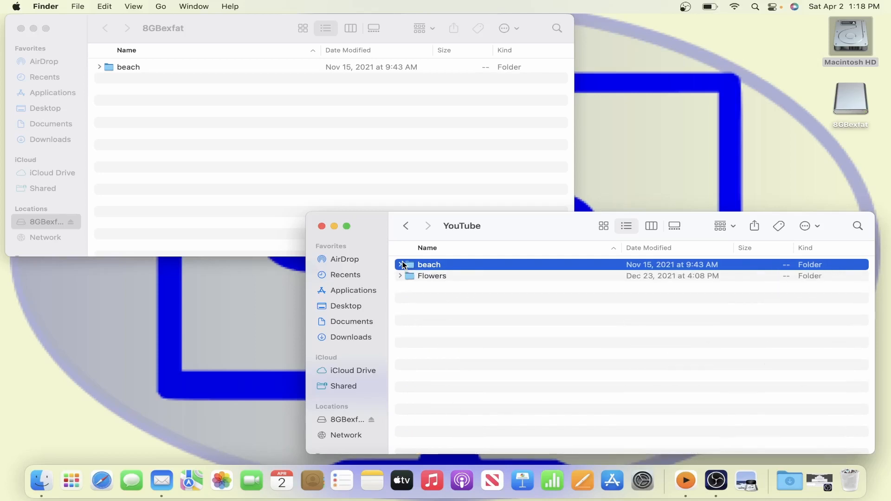
Move the beach folder on the 8GBexfat drive to the Trash and permanently empty the Trash.
{"action": "left_click", "coordinate": [151, 70]}
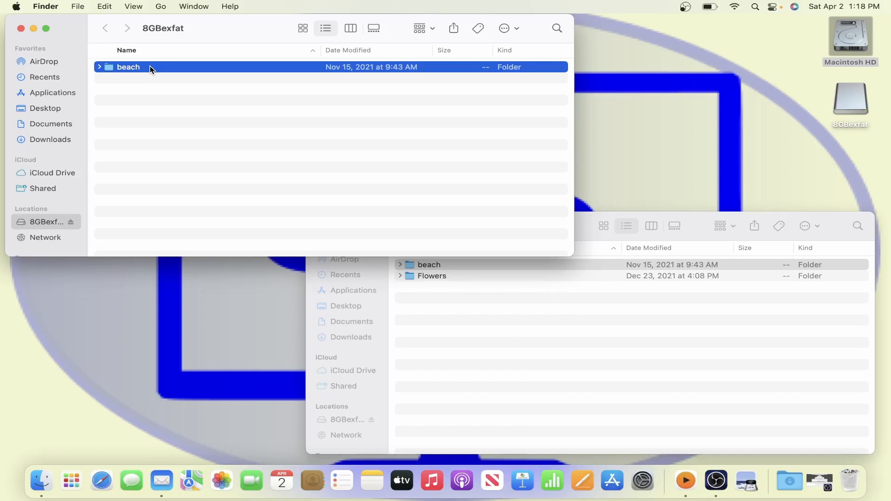
{"action": "right_click", "coordinate": [151, 70]}
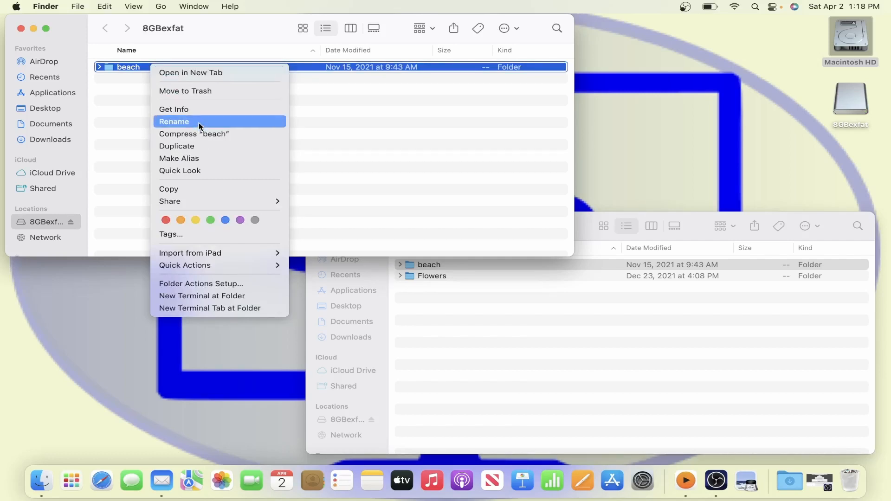
{"action": "left_click", "coordinate": [183, 90]}
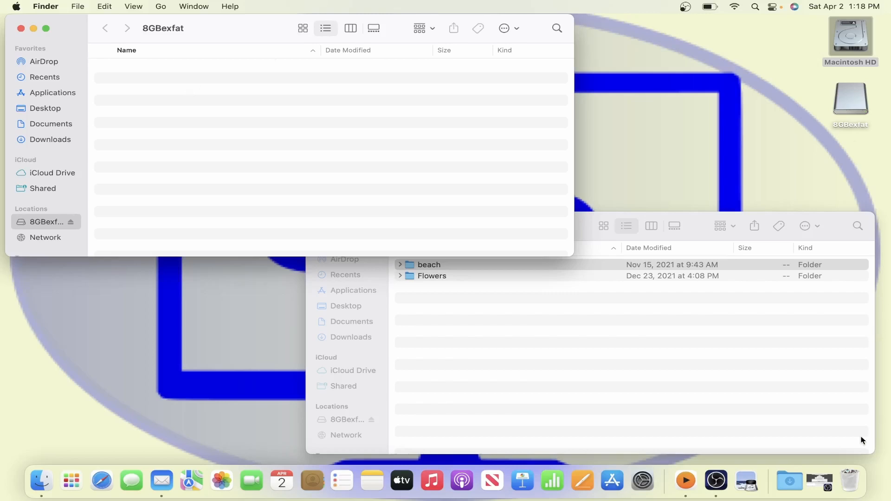
{"action": "left_click", "coordinate": [849, 488]}
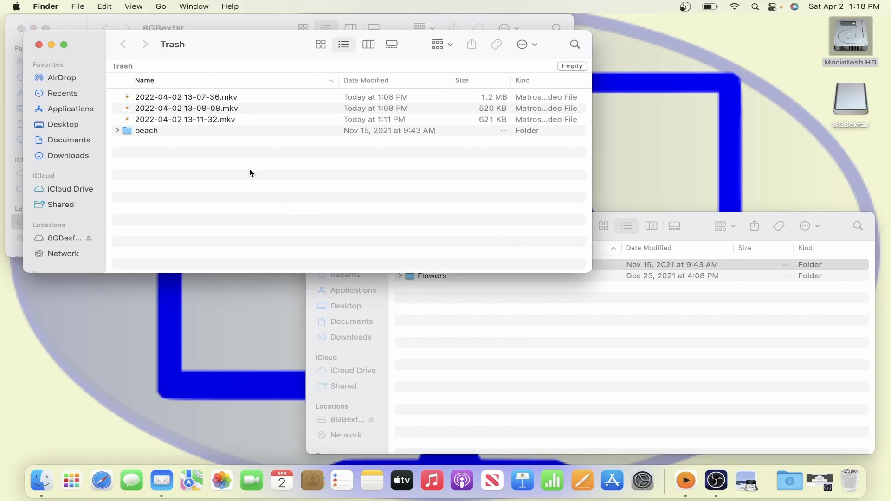
{"action": "left_click", "coordinate": [571, 66]}
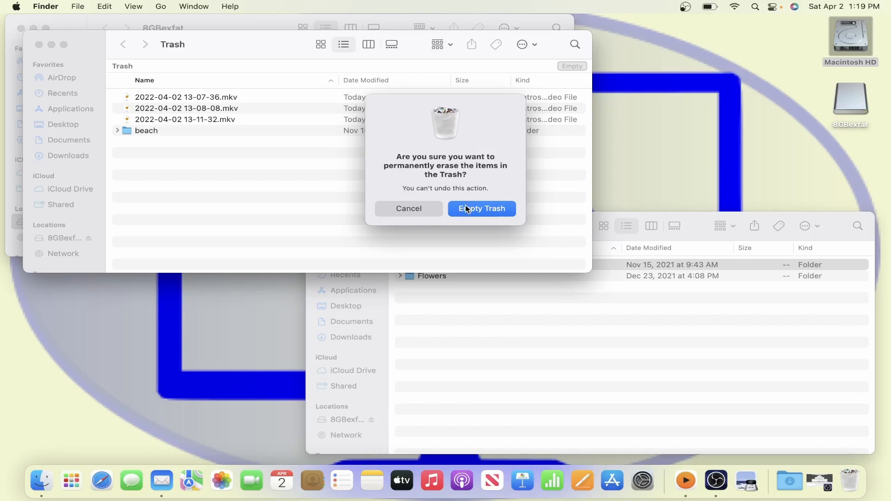
{"action": "left_click", "coordinate": [467, 208]}
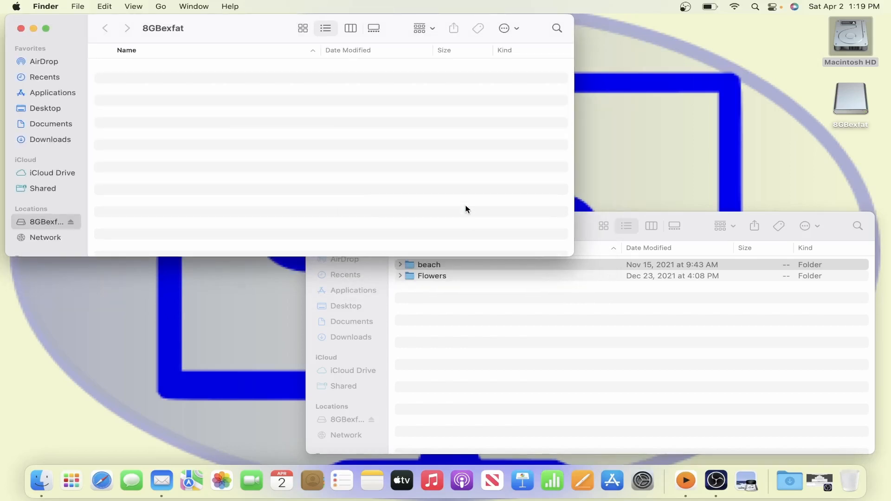
Expand the Flowers folder in YouTube and move its Finder window higher on the desktop.
{"action": "left_click", "coordinate": [597, 388]}
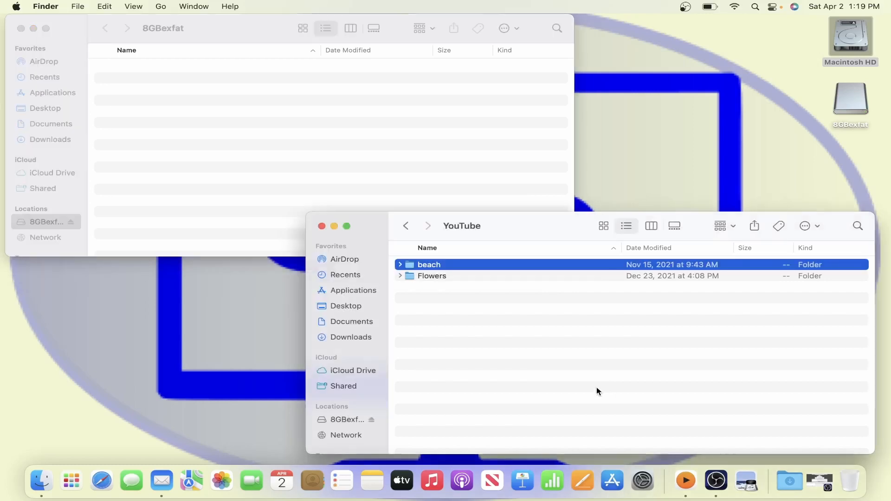
{"action": "left_click", "coordinate": [450, 276]}
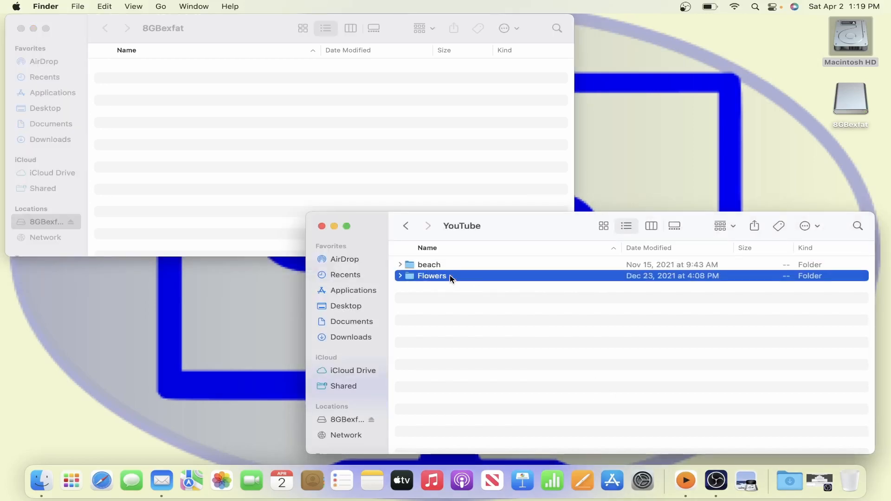
{"action": "left_click", "coordinate": [401, 277]}
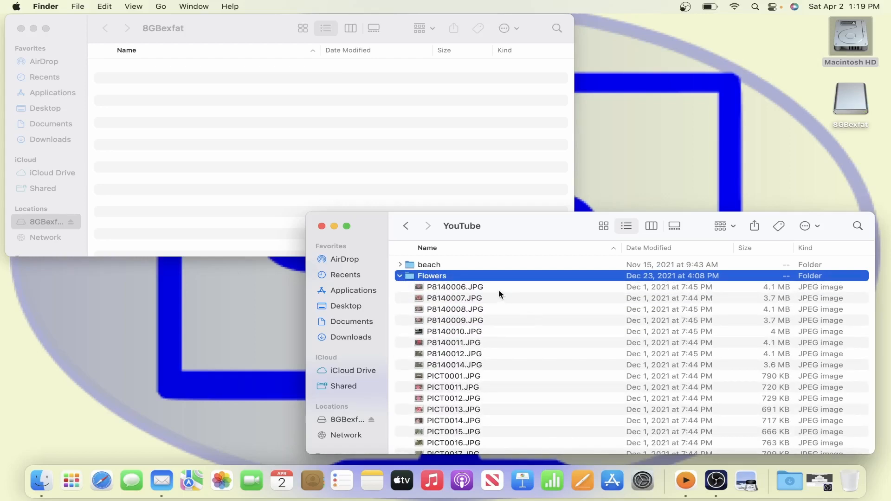
{"action": "left_click", "coordinate": [499, 291]}
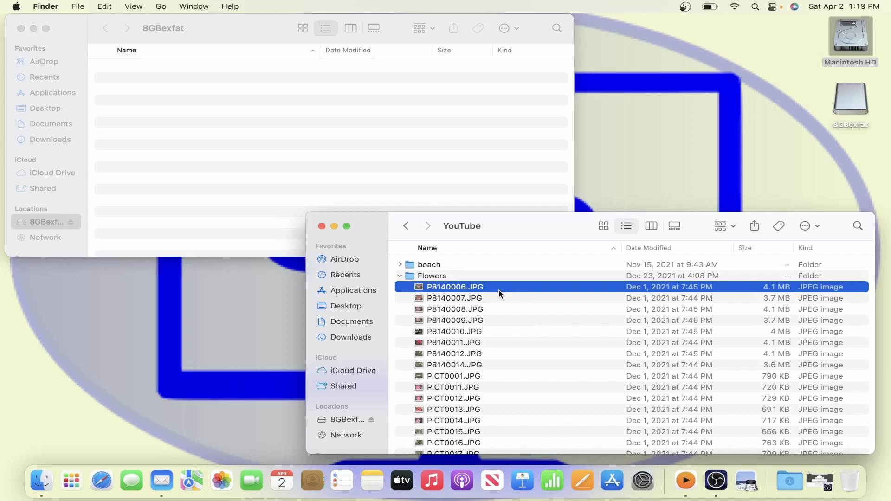
{"action": "mouse_move", "coordinate": [499, 291]}
{"action": "left_mouse_down"}
{"action": "mouse_move", "coordinate": [498, 327]}
{"action": "mouse_move", "coordinate": [490, 301]}
{"action": "left_mouse_up"}
{"action": "left_click_drag", "start_coordinate": [505, 226], "coordinate": [474, 118]}
{"action": "scroll", "coordinate": [574, 253], "scroll_direction": "down", "scroll_amount": 2}
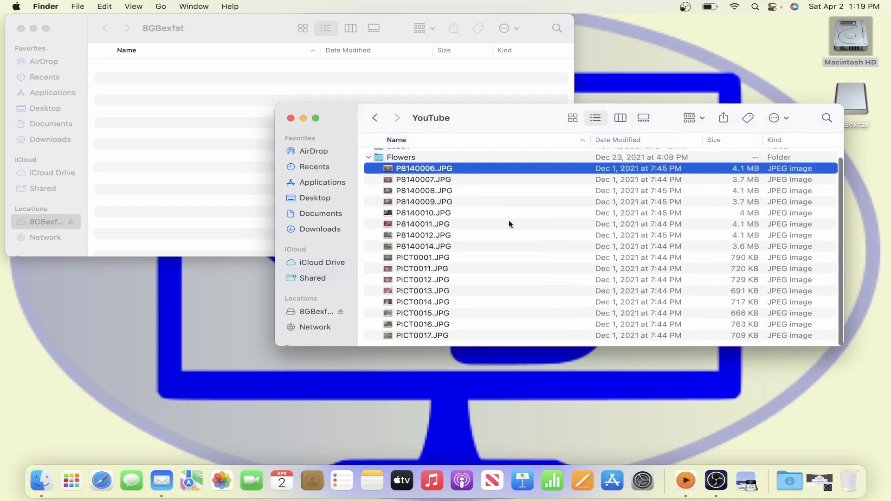
Copy the photos P8140012.JPG through PICT0017.JPG, except PICT0012.JPG, from the Flowers folder onto the 8GBexfat drive.
{"action": "left_click", "coordinate": [464, 342]}
{"action": "left_click_drag", "start_coordinate": [464, 341], "coordinate": [448, 230]}
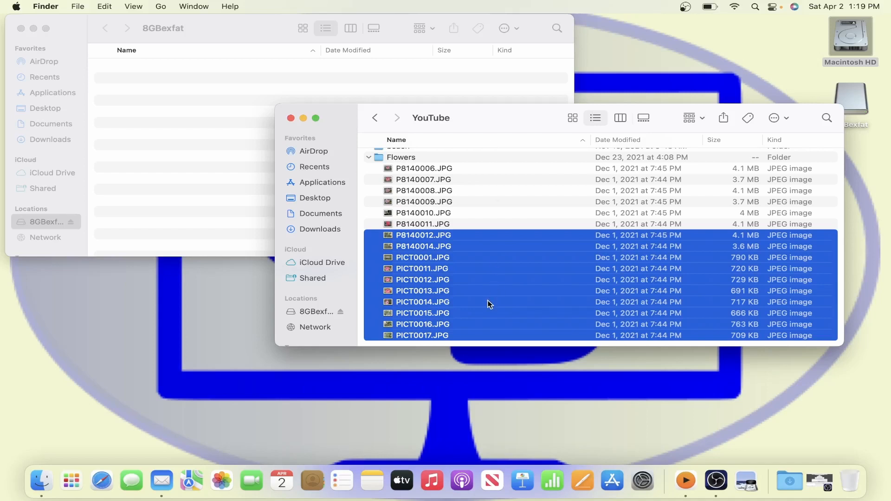
{"action": "left_click", "coordinate": [449, 278], "text": "super"}
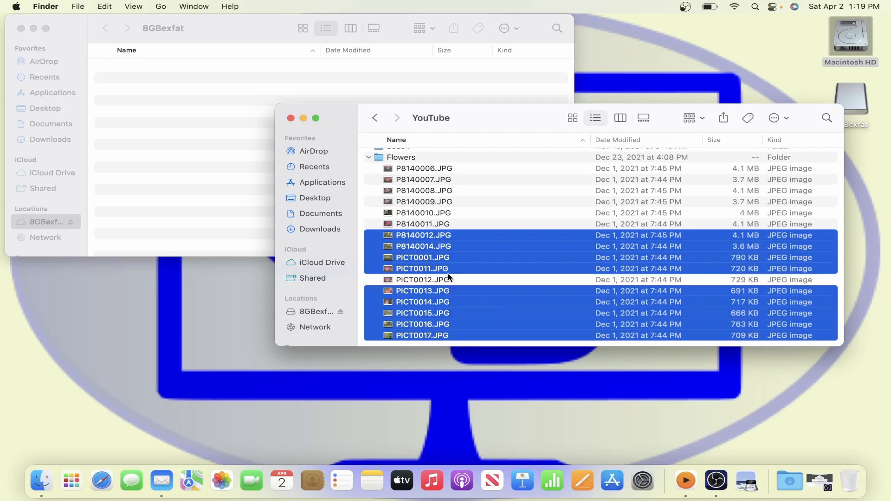
{"action": "right_click", "coordinate": [491, 252]}
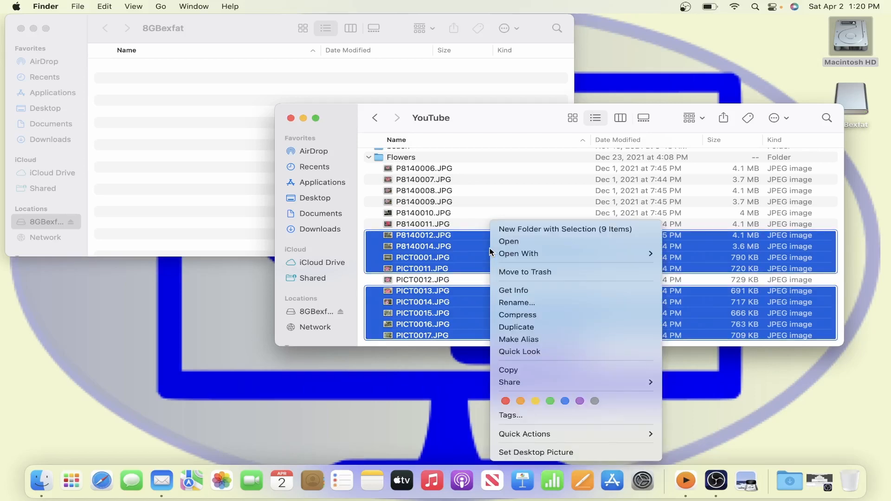
{"action": "left_click", "coordinate": [525, 374]}
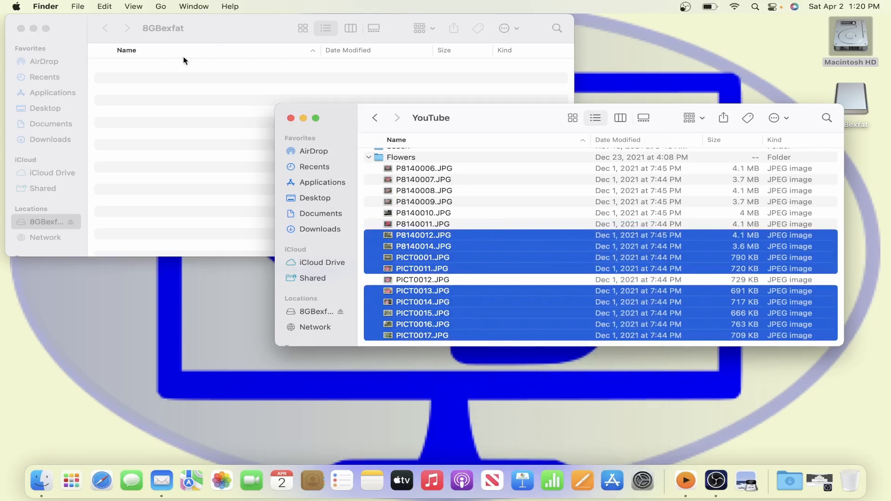
{"action": "left_click", "coordinate": [163, 92]}
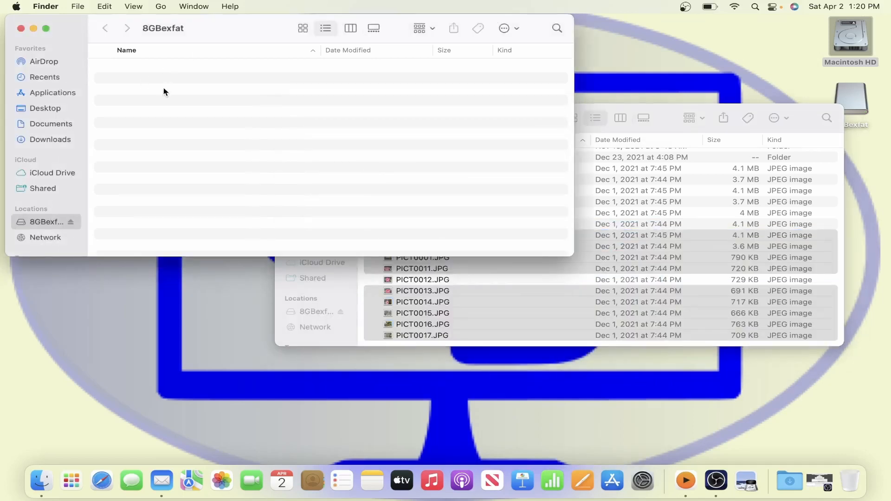
{"action": "right_click", "coordinate": [163, 91]}
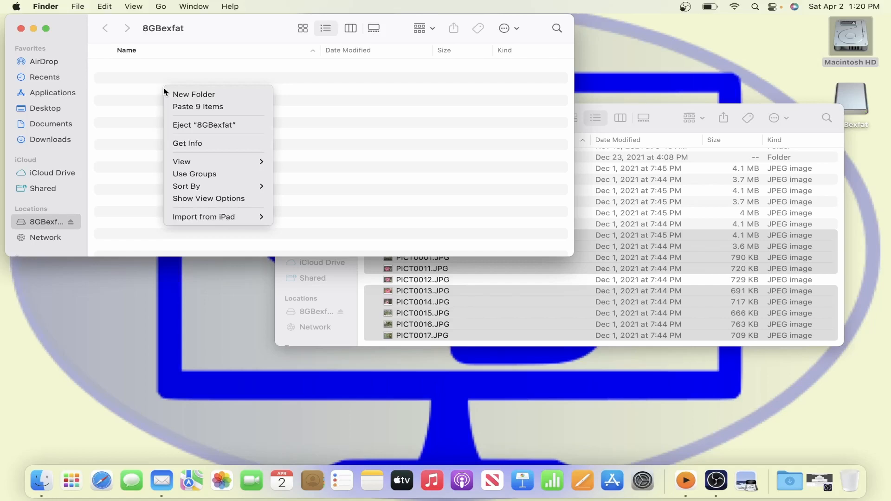
{"action": "left_click", "coordinate": [184, 106]}
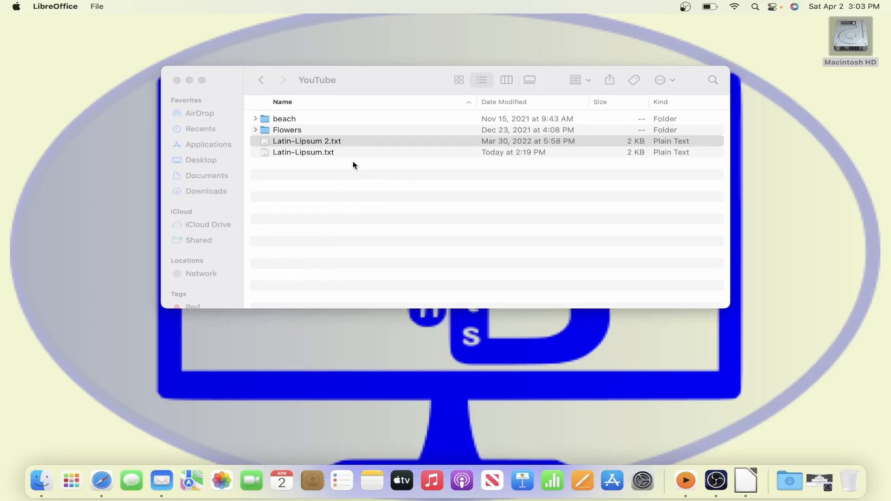
Open Latin-Lipsum 2.txt from the YouTube folder in Pages and move the document window aside to uncover the Finder window.
{"action": "right_click", "coordinate": [349, 143]}
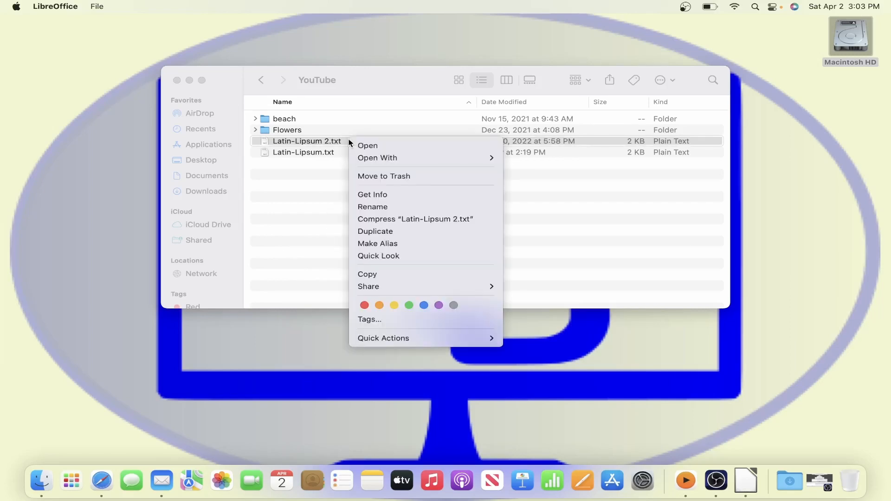
{"action": "mouse_move", "coordinate": [383, 161]}
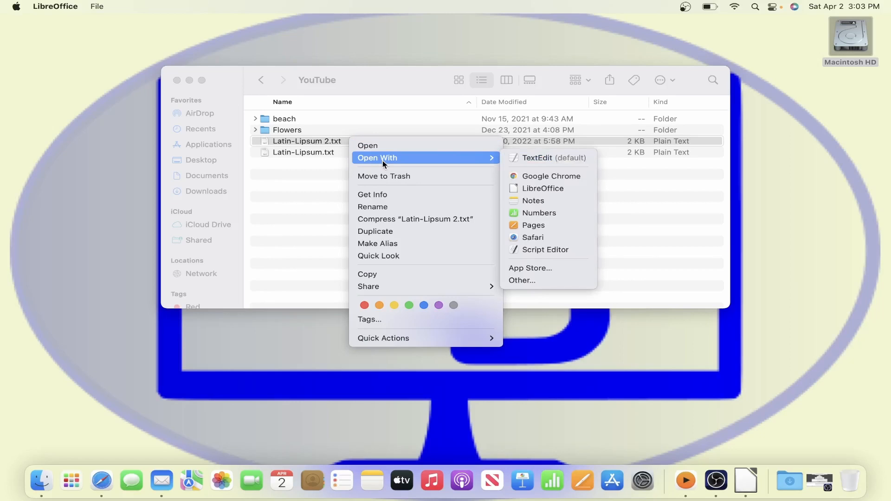
{"action": "left_click", "coordinate": [563, 226]}
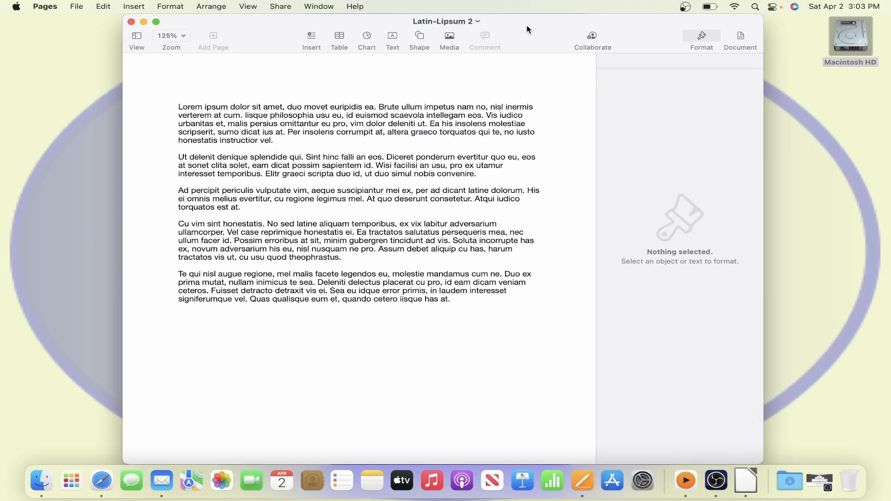
{"action": "left_click_drag", "start_coordinate": [527, 29], "coordinate": [402, 10]}
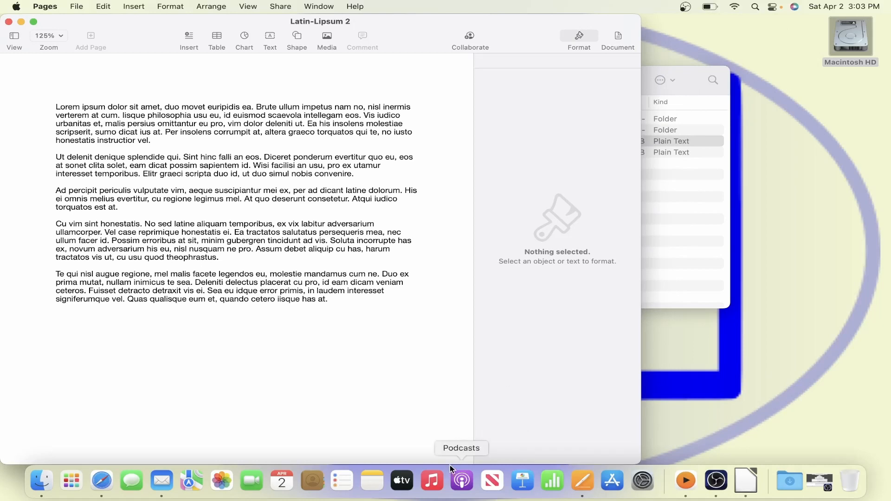
Open Latin-Lipsum.txt from the YouTube folder in Pages and move the two document windows apart so both can be reached.
{"action": "left_click", "coordinate": [698, 245]}
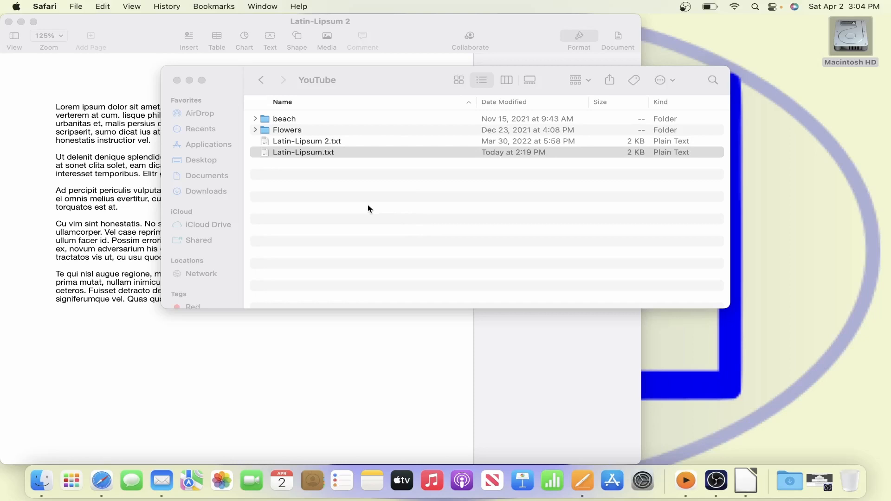
{"action": "right_click", "coordinate": [346, 156]}
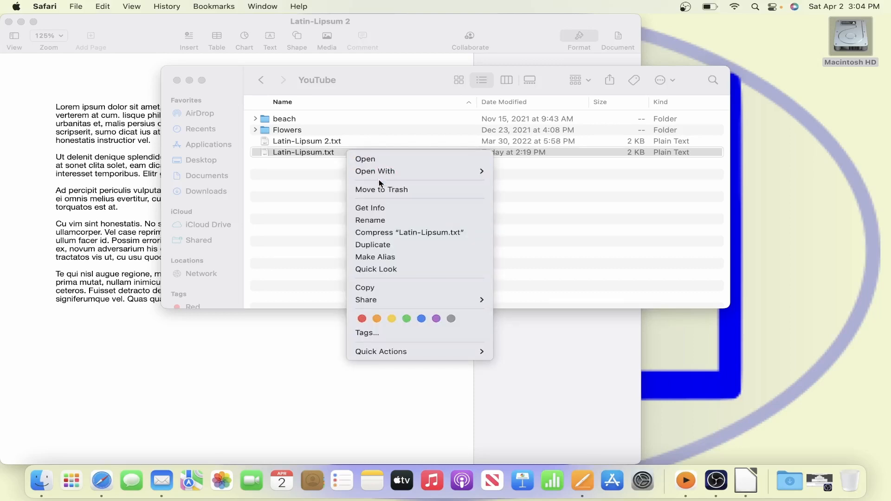
{"action": "mouse_move", "coordinate": [384, 172]}
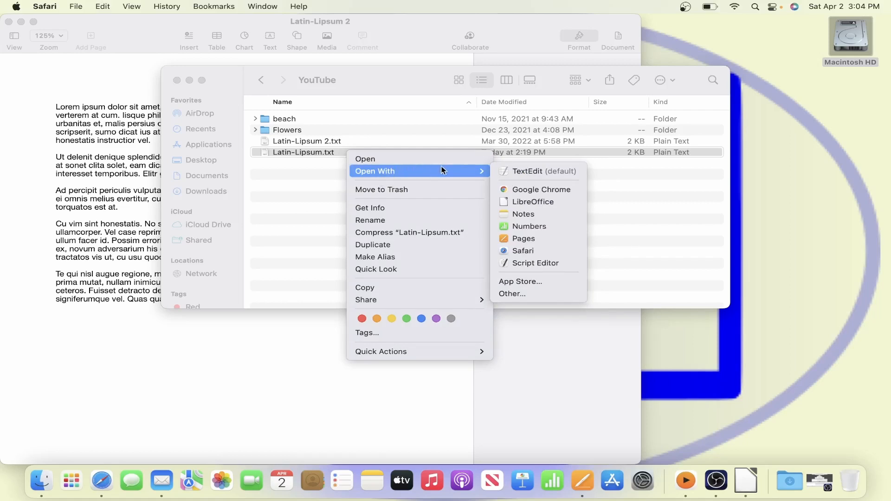
{"action": "left_click", "coordinate": [524, 239]}
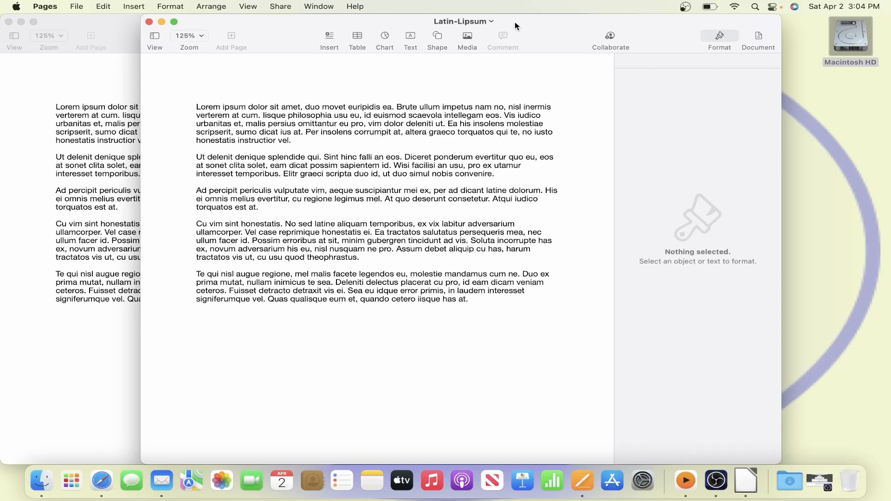
{"action": "left_click_drag", "start_coordinate": [514, 21], "coordinate": [686, 12]}
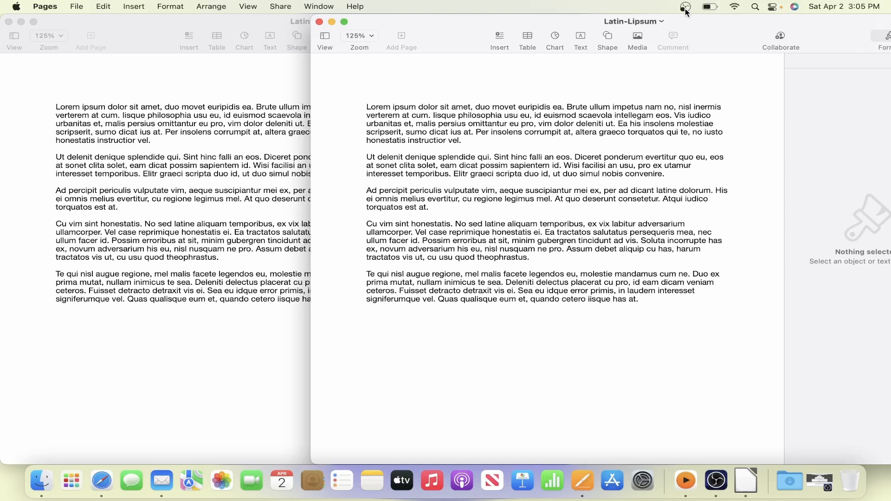
{"action": "mouse_move", "coordinate": [202, 26]}
{"action": "left_mouse_down"}
{"action": "mouse_move", "coordinate": [165, 18]}
{"action": "mouse_move", "coordinate": [194, 17]}
{"action": "left_mouse_up"}
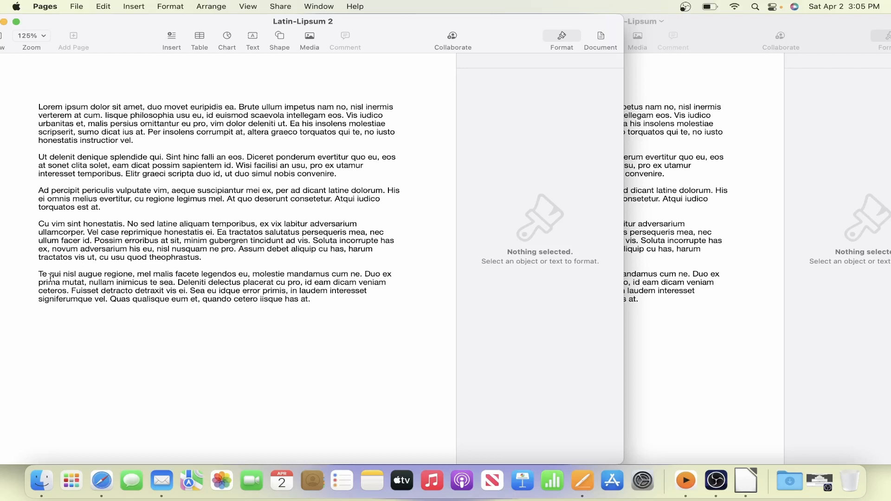
Copy the word "qualisque" from the last paragraph of the Latin-Lipsum 2 document.
{"action": "double_click", "coordinate": [153, 299]}
{"action": "key", "text": "super+c"}
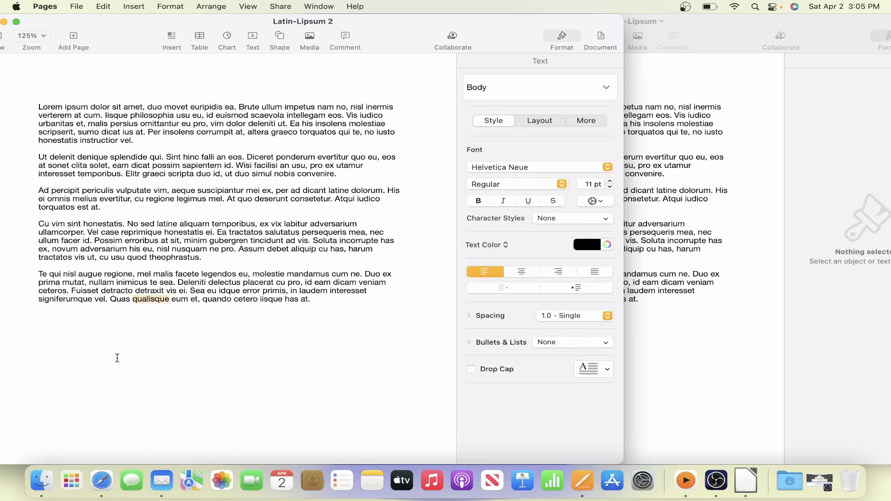
{"action": "right_click", "coordinate": [149, 300]}
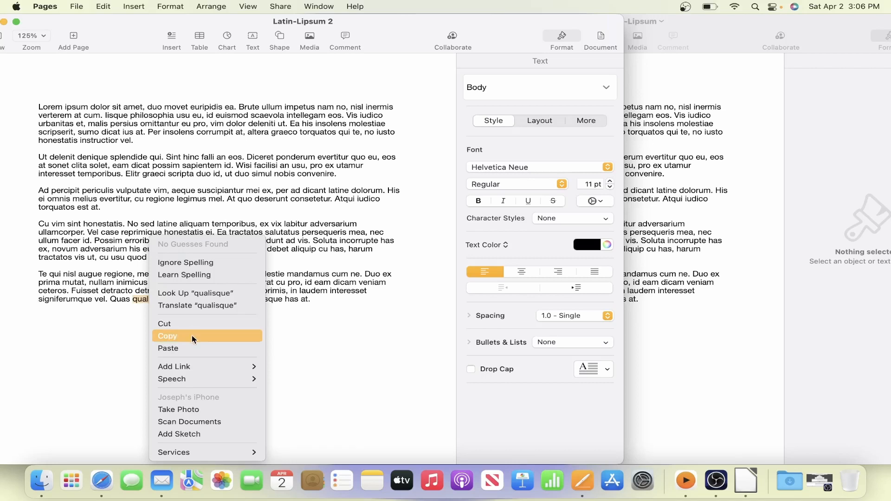
{"action": "left_click", "coordinate": [191, 336]}
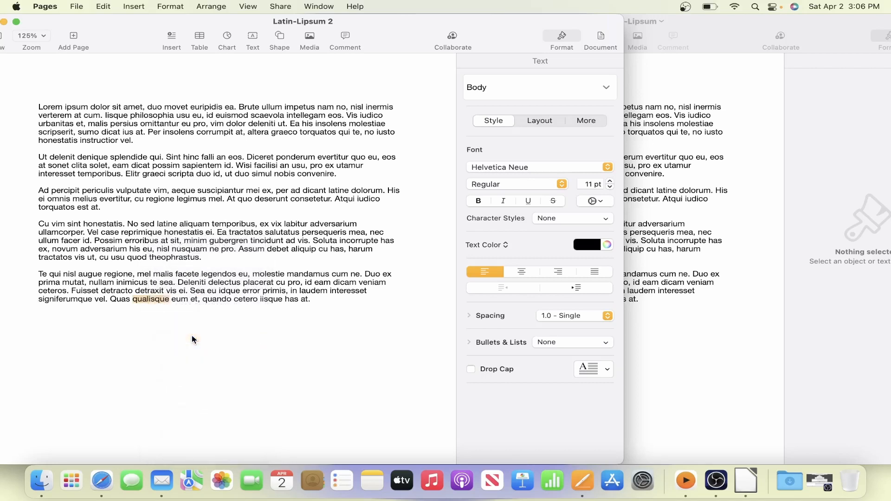
{"action": "left_click", "coordinate": [392, 382]}
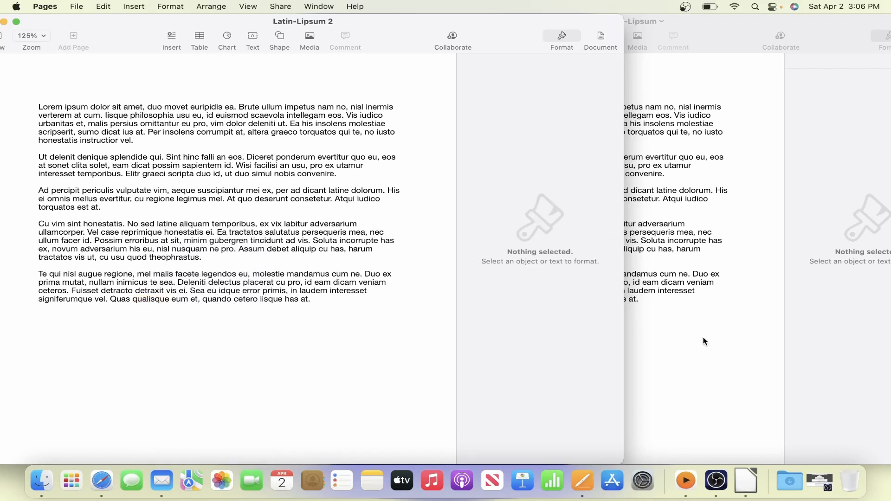
Paste the copied word on a new line below the last paragraph of the Latin-Lipsum document.
{"action": "left_click", "coordinate": [704, 341]}
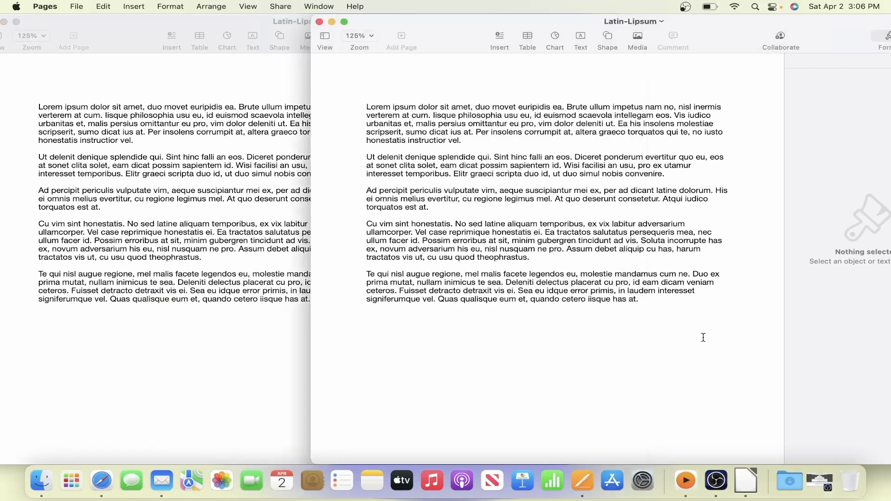
{"action": "left_click", "coordinate": [656, 301]}
{"action": "key", "text": "Return"}
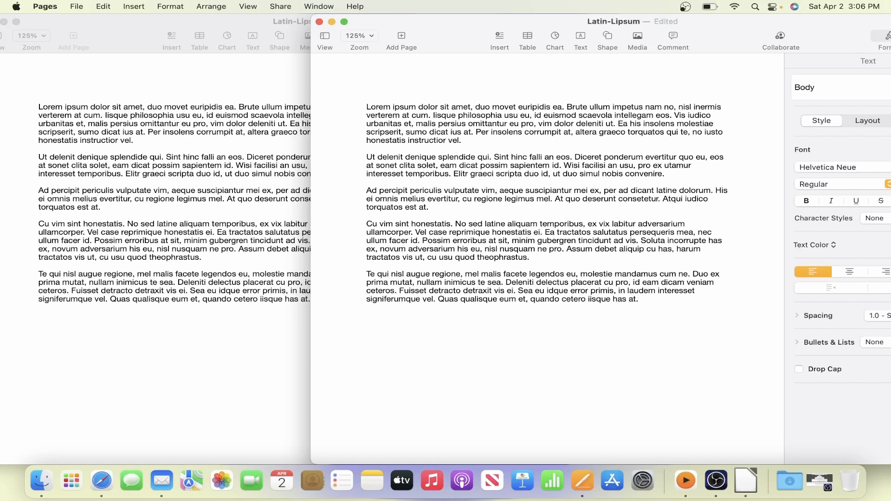
{"action": "right_click", "coordinate": [391, 326]}
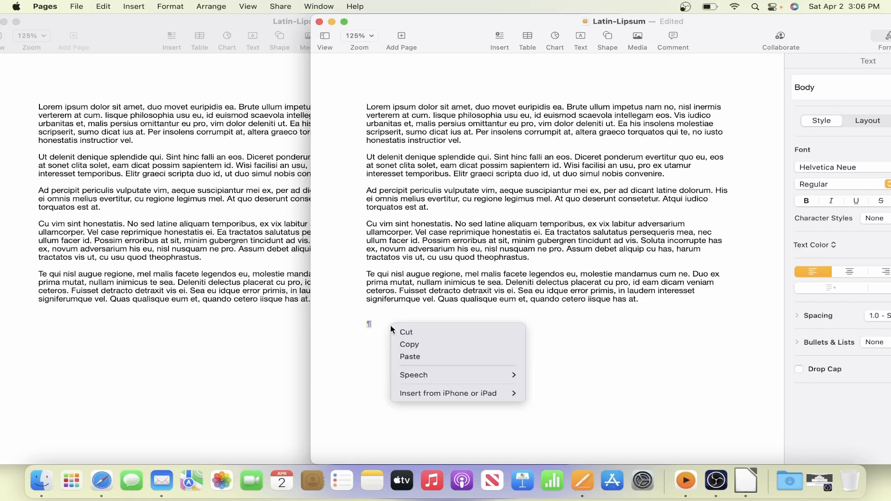
{"action": "left_click", "coordinate": [425, 356]}
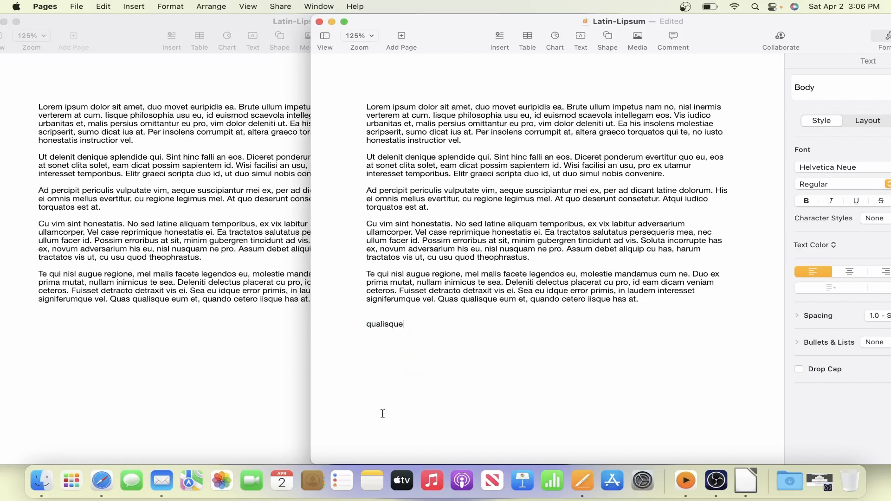
Cut the whole paragraph beginning "Cu vim sint honestatis" from the Latin-Lipsum 2 document.
{"action": "left_click", "coordinate": [226, 376]}
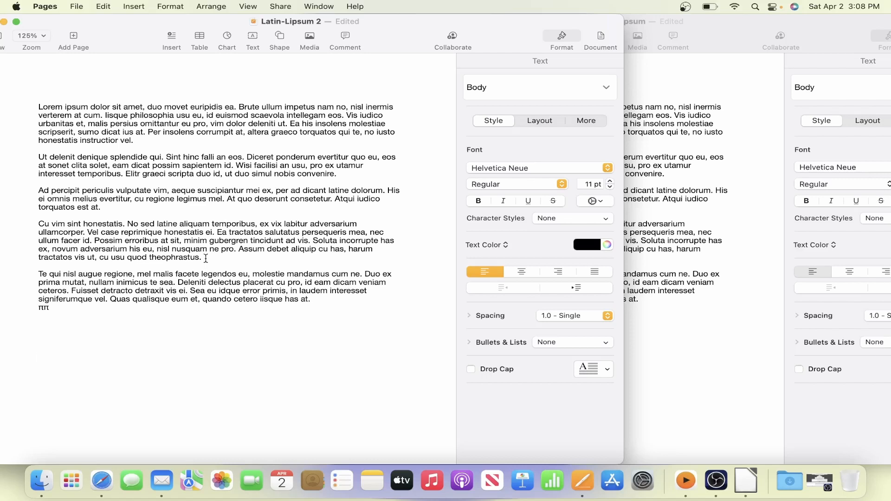
{"action": "left_click_drag", "start_coordinate": [204, 258], "coordinate": [69, 235]}
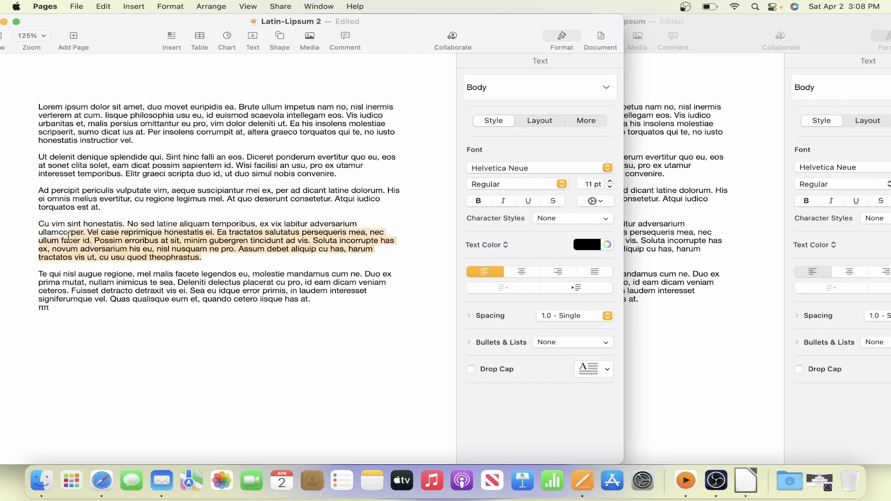
{"action": "left_click_drag", "start_coordinate": [68, 235], "coordinate": [30, 224]}
{"action": "key", "text": "super+c"}
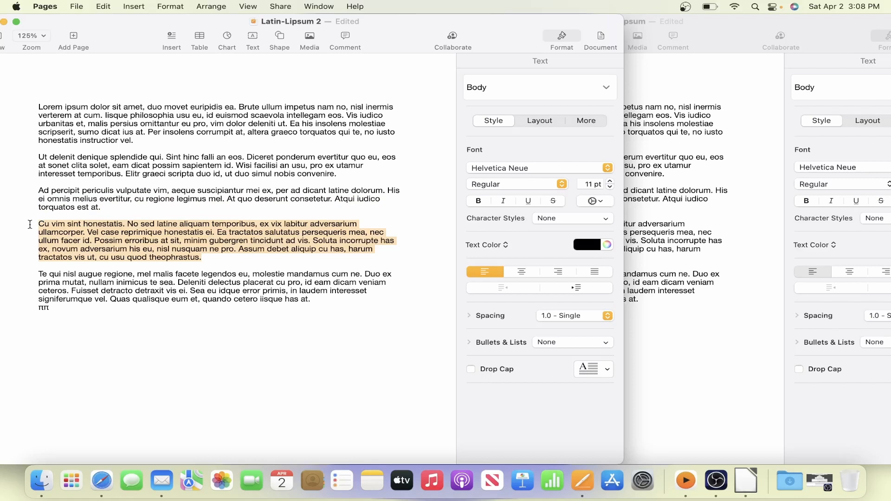
{"action": "right_click", "coordinate": [223, 236]}
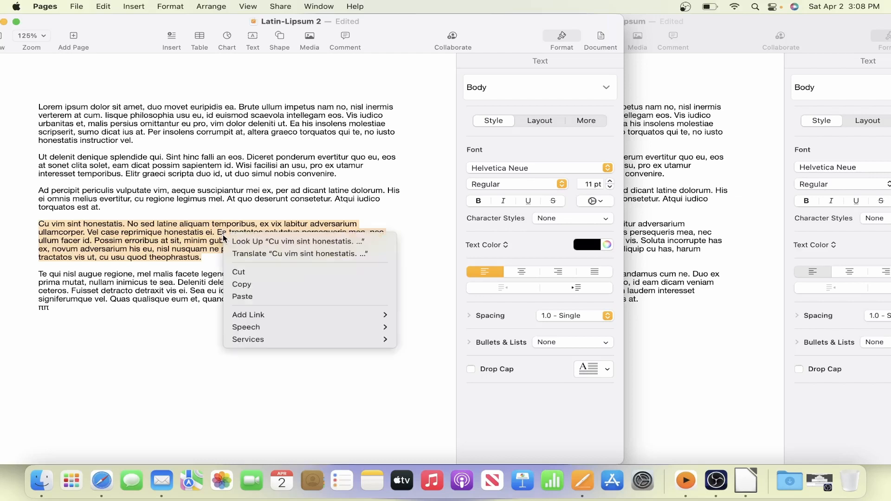
{"action": "left_click", "coordinate": [260, 272]}
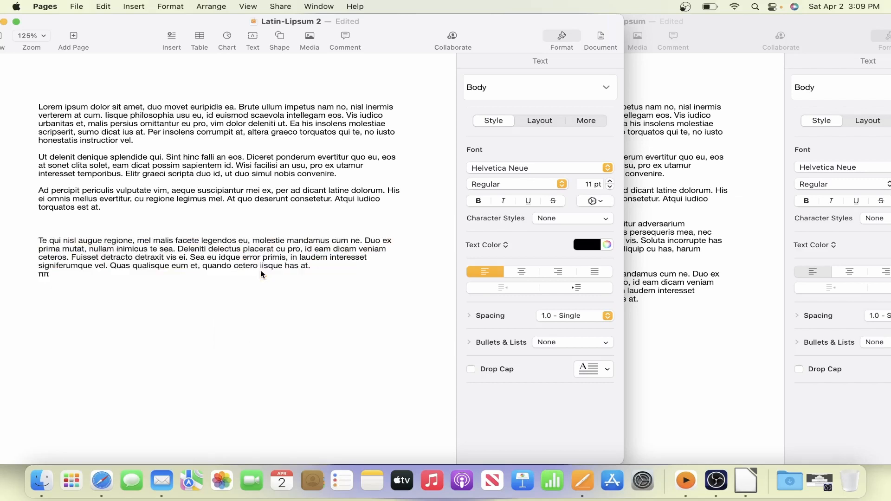
Paste the cut paragraph on a new line below the word "qualisque" in the Latin-Lipsum document.
{"action": "left_click", "coordinate": [659, 355]}
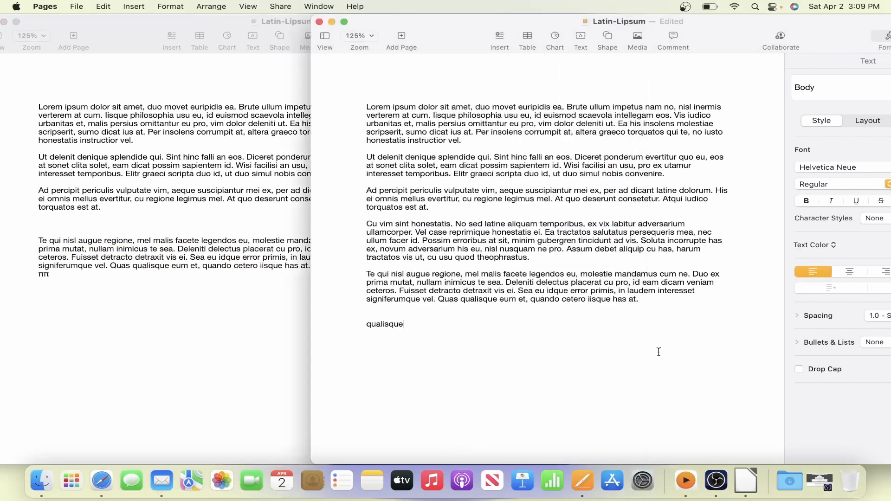
{"action": "left_click", "coordinate": [434, 372]}
{"action": "right_click", "coordinate": [373, 350]}
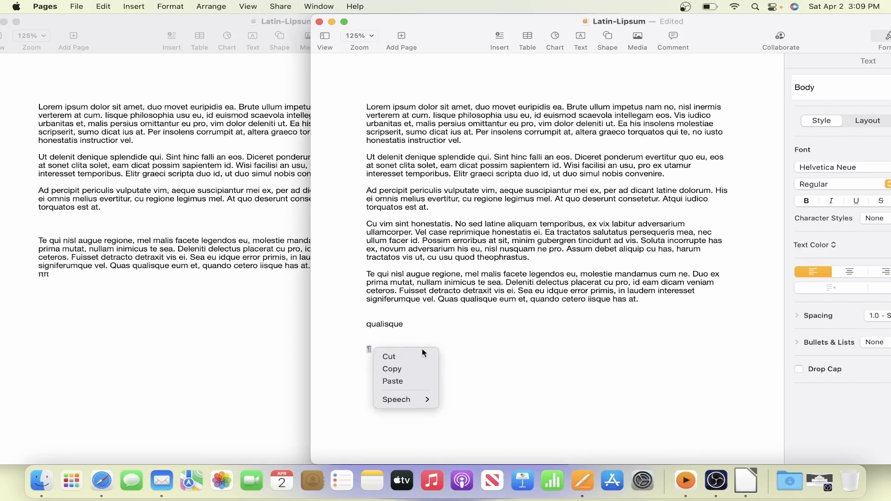
{"action": "left_click", "coordinate": [406, 382]}
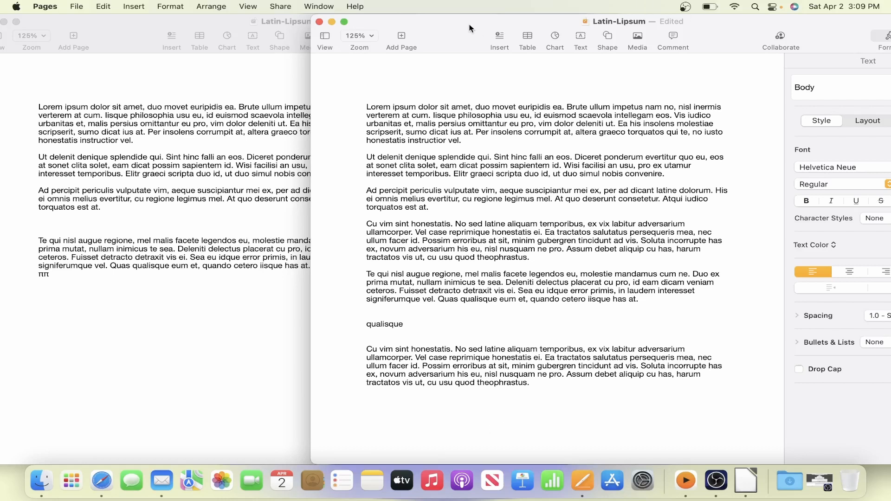
Move the Latin-Lipsum window so its formatting options are fully visible and colour the pasted last paragraph red.
{"action": "left_click_drag", "start_coordinate": [468, 28], "coordinate": [362, 27]}
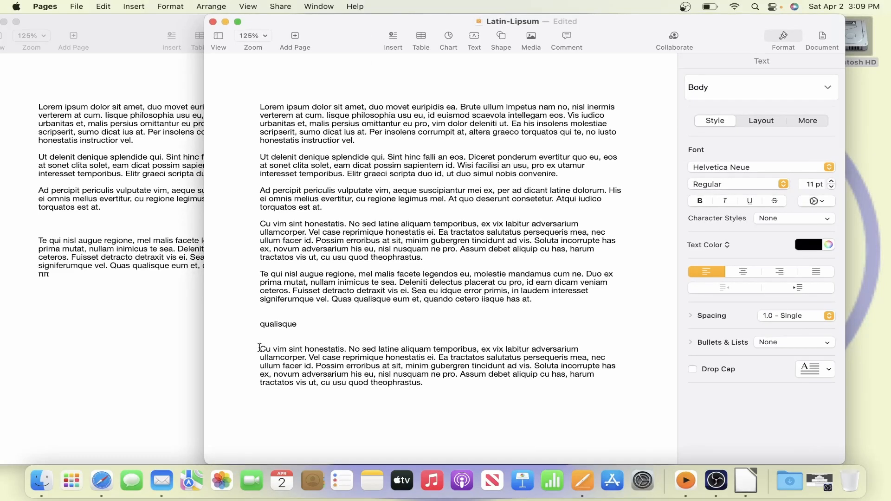
{"action": "left_click_drag", "start_coordinate": [261, 349], "coordinate": [466, 394]}
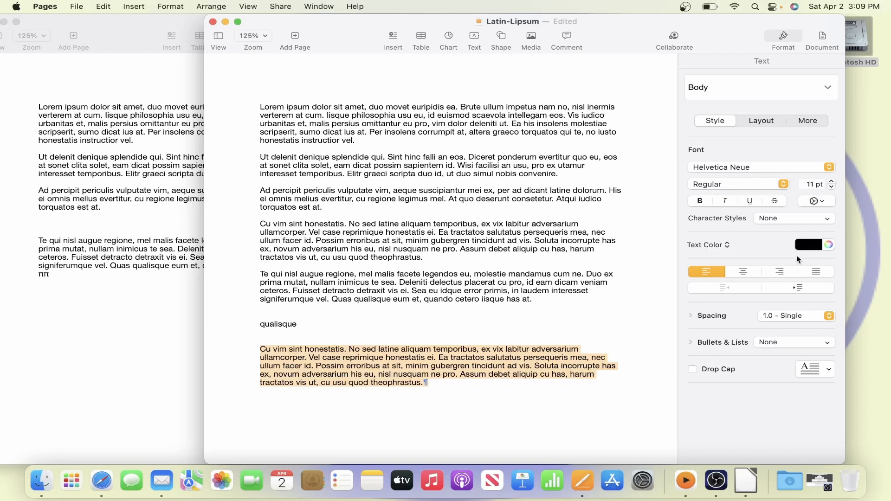
{"action": "left_click", "coordinate": [808, 246]}
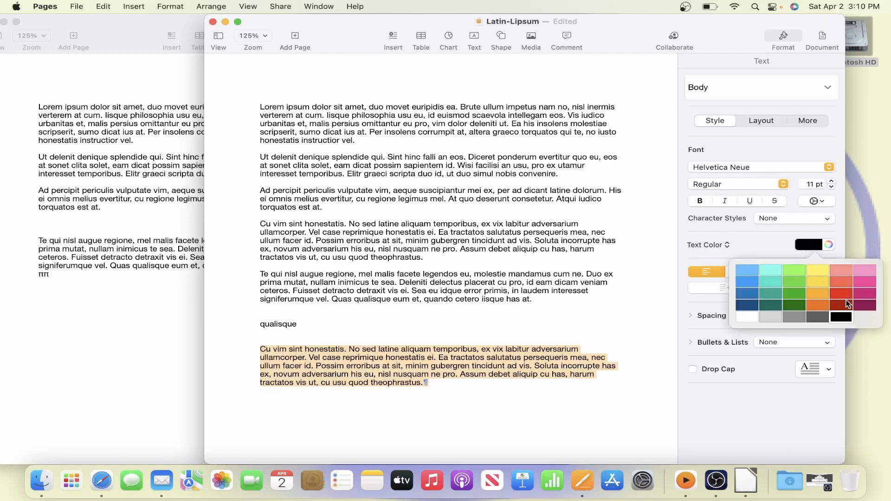
{"action": "left_click", "coordinate": [847, 294]}
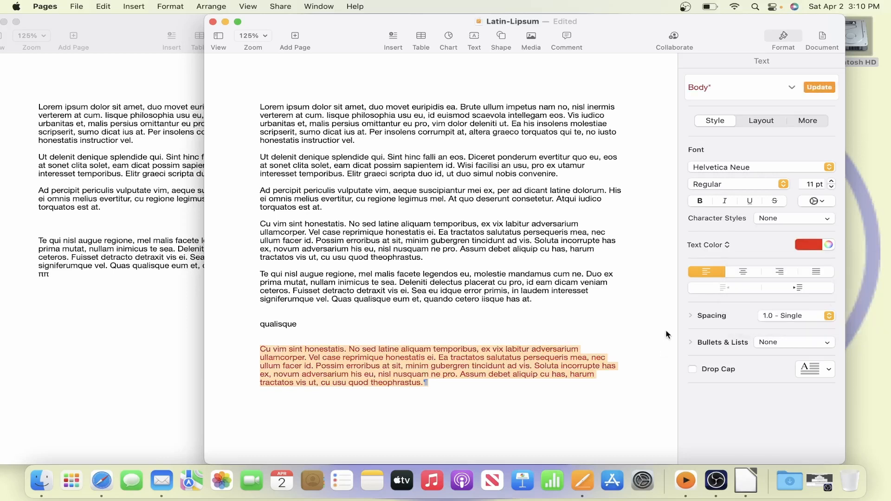
{"action": "left_click", "coordinate": [646, 320]}
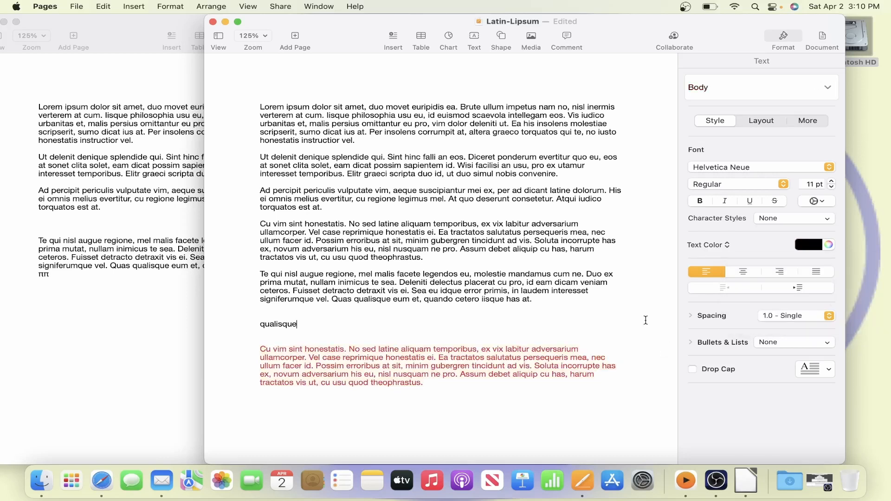
Select the entire red paragraph, increase its font size to 16 pt and make it bold.
{"action": "left_click", "coordinate": [263, 350]}
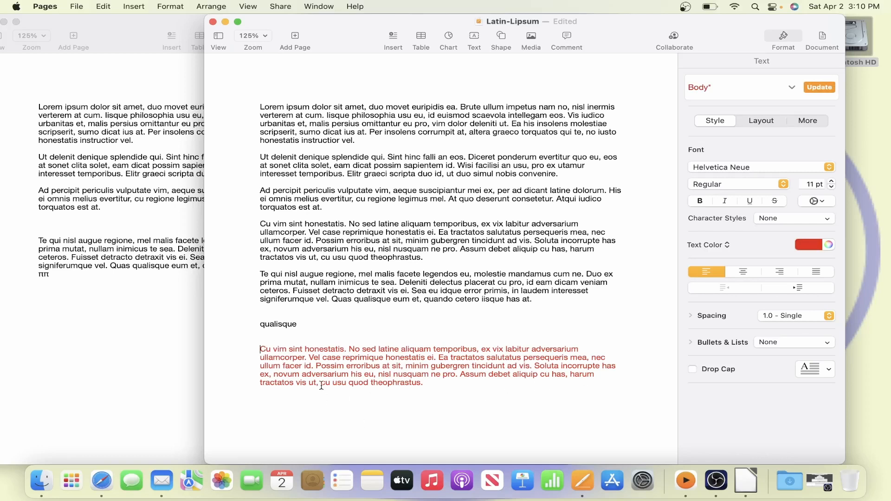
{"action": "left_click", "coordinate": [422, 382], "text": "shift"}
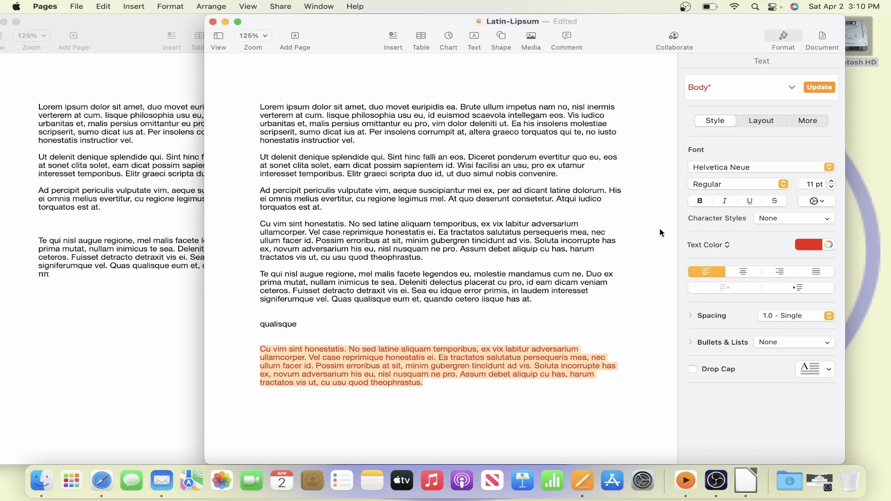
{"action": "left_click", "coordinate": [831, 181]}
{"action": "left_click", "coordinate": [832, 181]}
{"action": "left_click", "coordinate": [831, 181]}
{"action": "left_click", "coordinate": [832, 182]}
{"action": "left_click", "coordinate": [831, 181]}
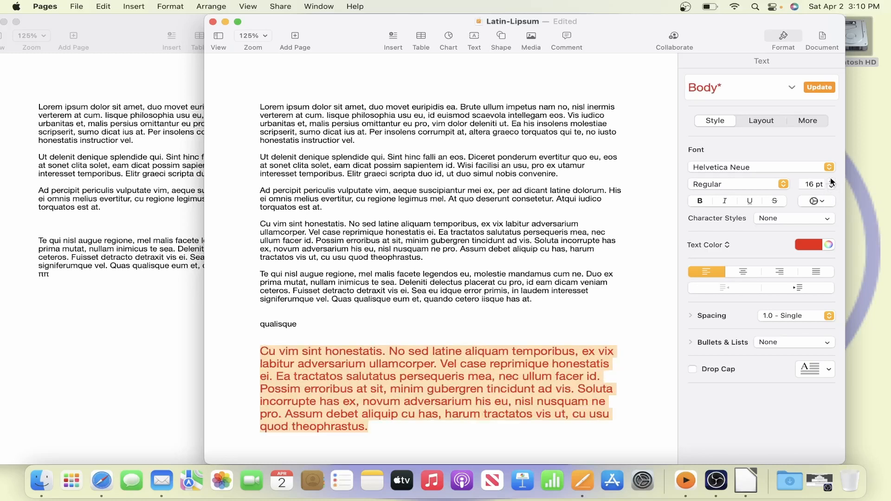
{"action": "left_click", "coordinate": [699, 201]}
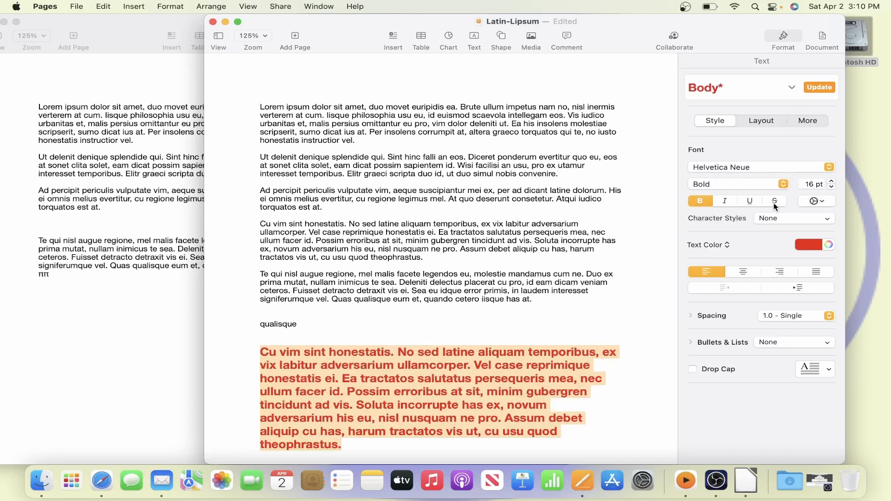
Try the Impact font on the selected red paragraph and replace it with Arial Black.
{"action": "left_click", "coordinate": [829, 167]}
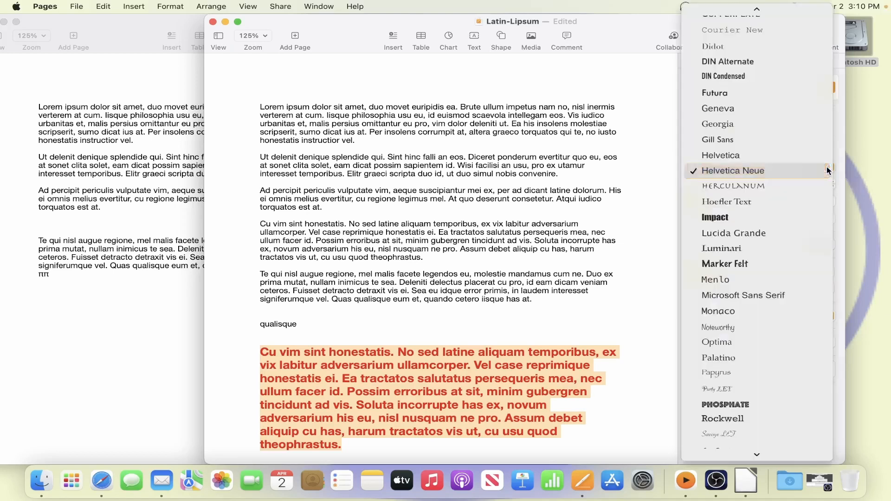
{"action": "left_click", "coordinate": [752, 217]}
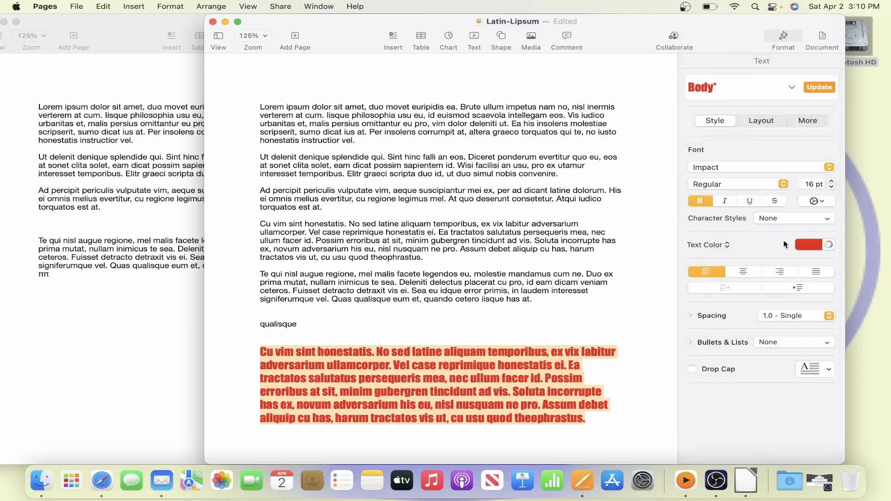
{"action": "left_click", "coordinate": [829, 168]}
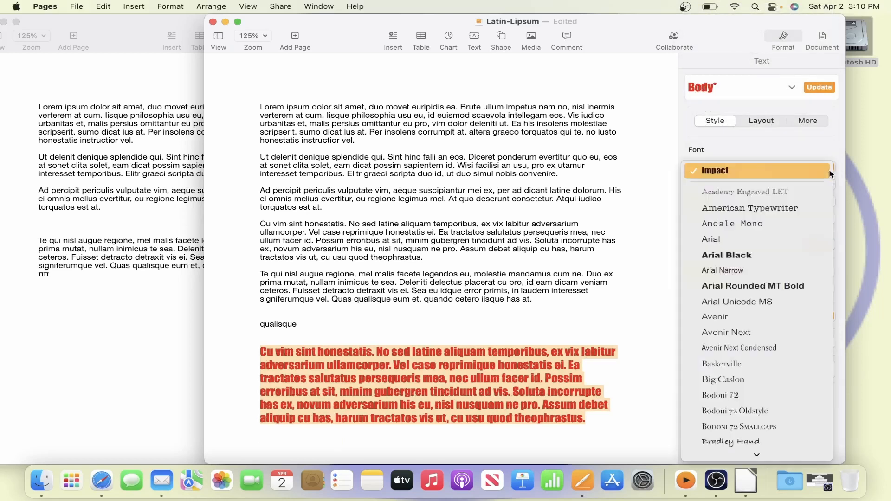
{"action": "left_click", "coordinate": [757, 254]}
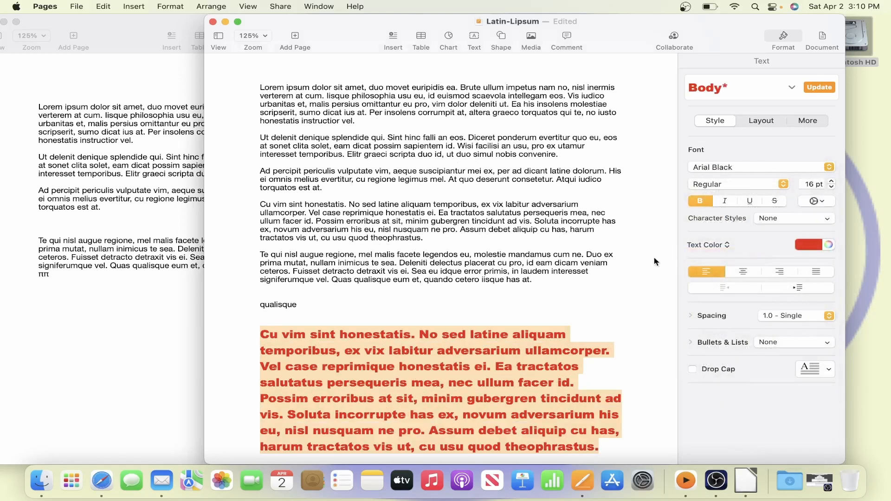
Switch to the Latin-Lipsum 2 document and copy the passage from "euripidis ea" to "Vis iudico" in its first paragraph.
{"action": "scroll", "coordinate": [626, 279], "scroll_direction": "down", "scroll_amount": 5}
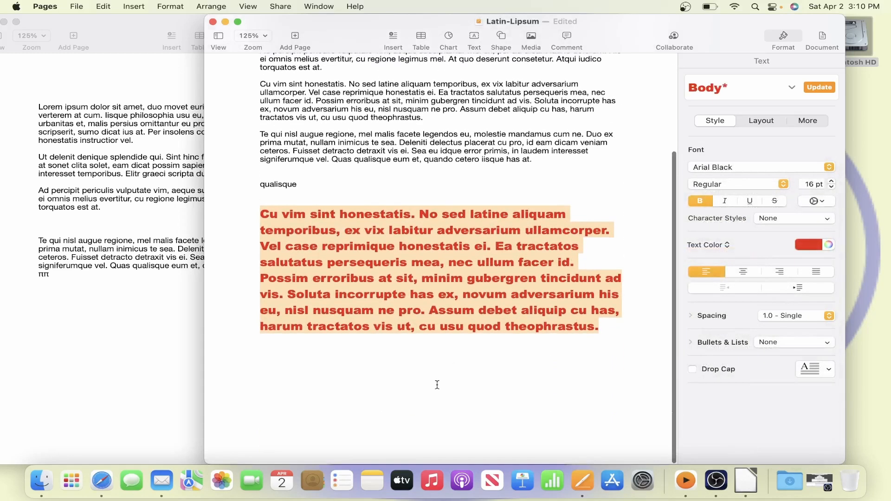
{"action": "left_click", "coordinate": [437, 384]}
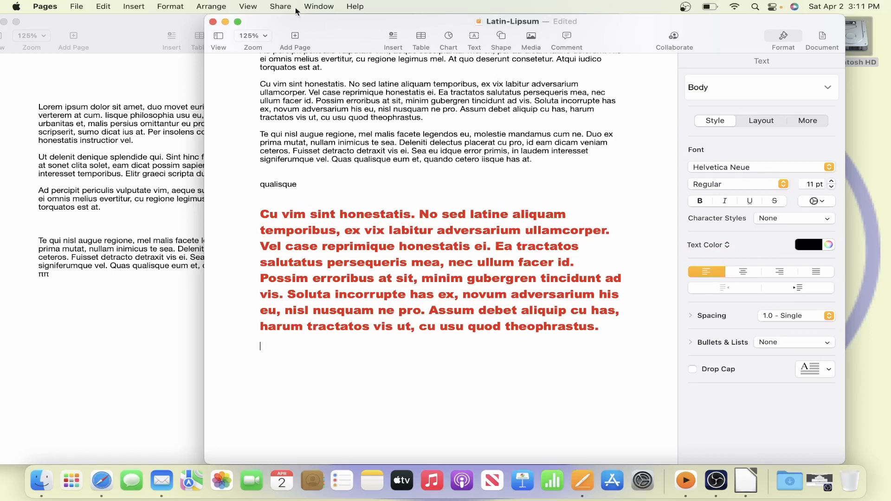
{"action": "left_click", "coordinate": [112, 23]}
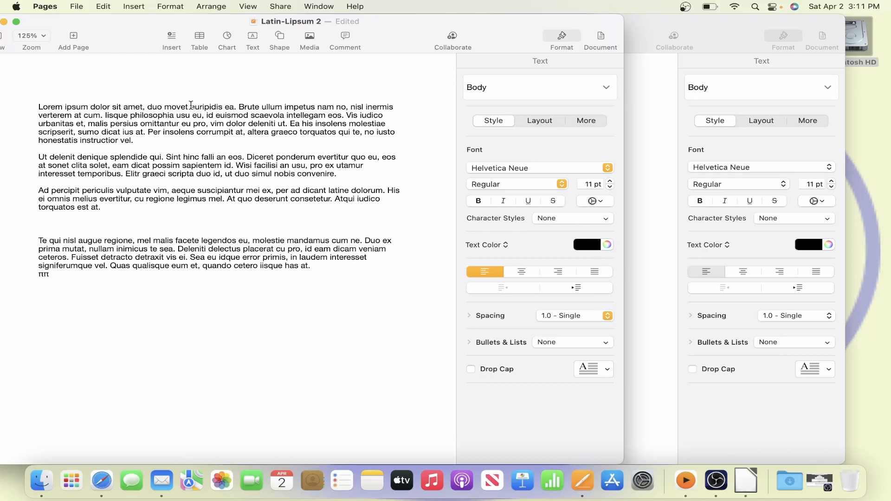
{"action": "left_click_drag", "start_coordinate": [191, 105], "coordinate": [387, 115]}
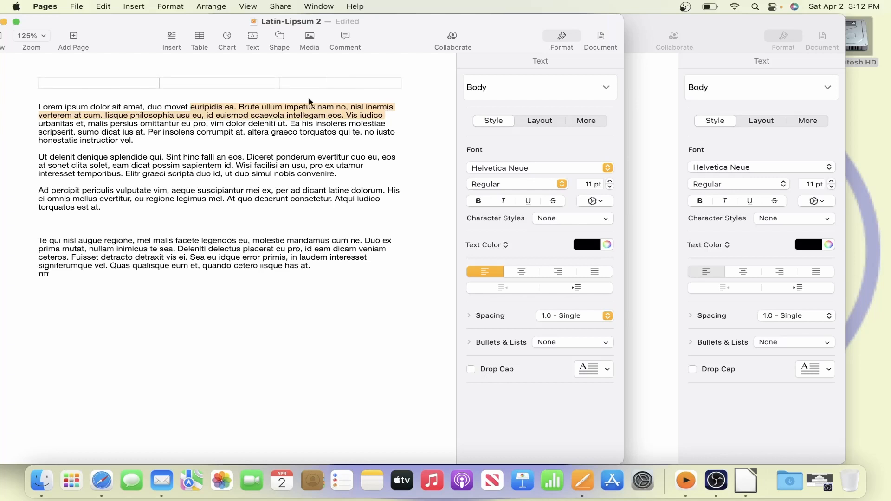
{"action": "right_click", "coordinate": [298, 113]}
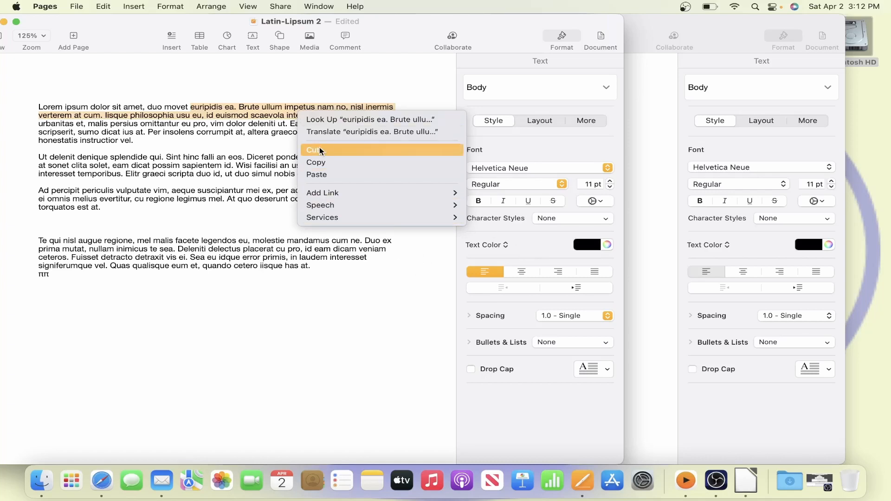
{"action": "left_click", "coordinate": [325, 162]}
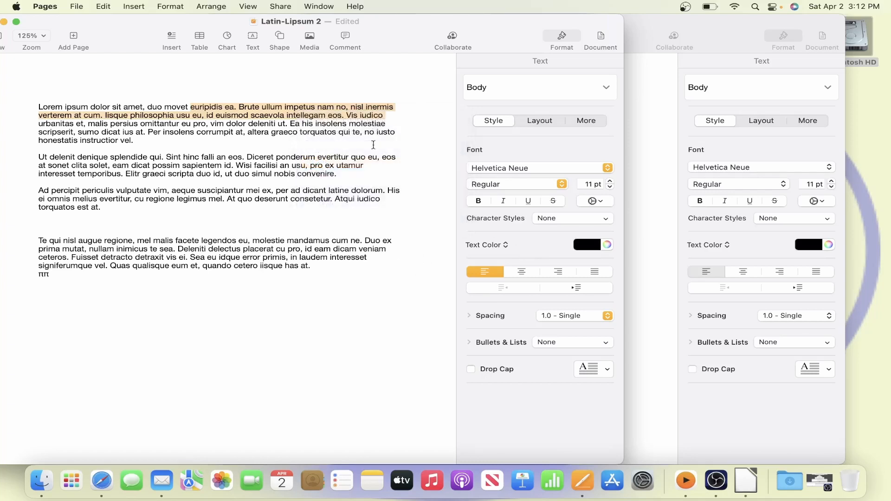
Paste the copied passage on the empty line below the red paragraph in the Latin-Lipsum document.
{"action": "left_click", "coordinate": [652, 239]}
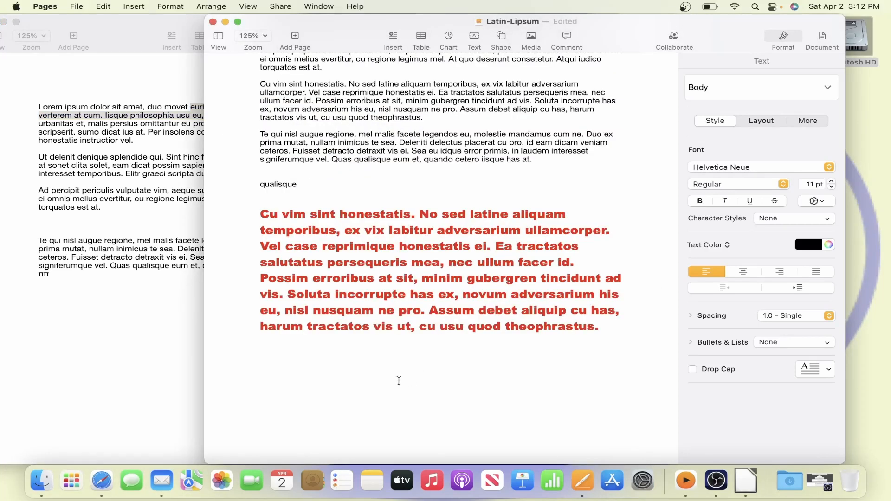
{"action": "left_click", "coordinate": [371, 375]}
{"action": "right_click", "coordinate": [371, 374]}
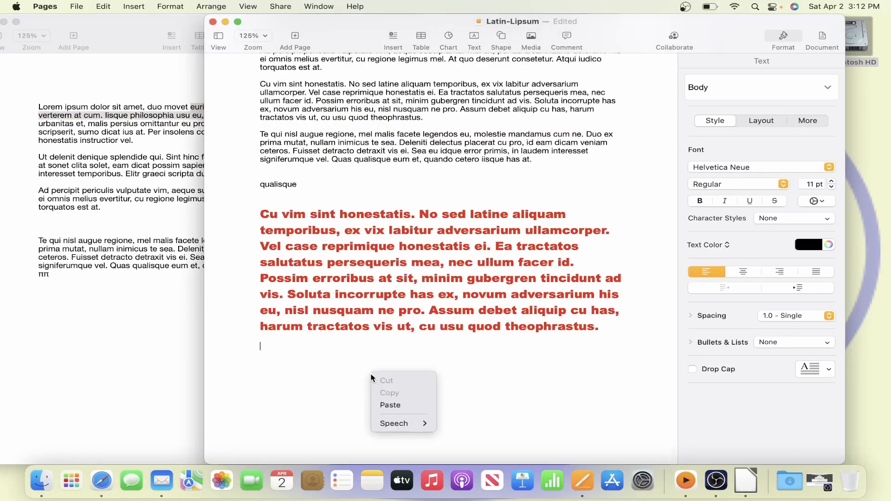
{"action": "left_click", "coordinate": [402, 411]}
Select the whole pasted passage beginning "euripidis ea" and make it bold.
{"action": "left_click", "coordinate": [257, 347]}
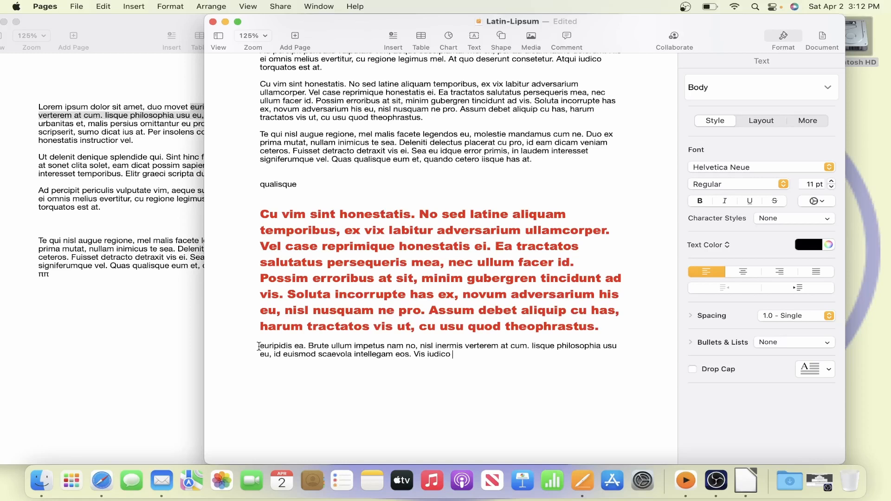
{"action": "left_click_drag", "start_coordinate": [259, 347], "coordinate": [464, 366]}
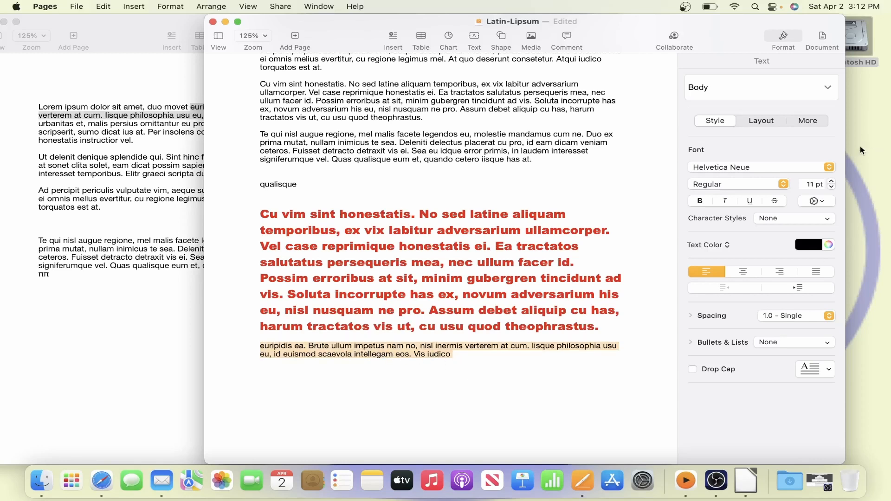
{"action": "left_click", "coordinate": [700, 201]}
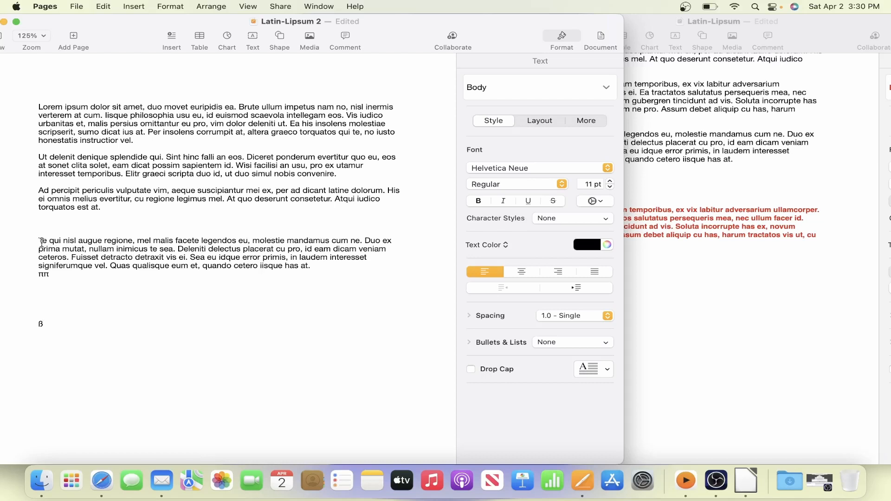
Copy the paragraph beginning "Te qui nisl augue regione" directly from Latin-Lipsum 2 to below the red paragraph in Latin-Lipsum.
{"action": "left_click_drag", "start_coordinate": [41, 242], "coordinate": [332, 282]}
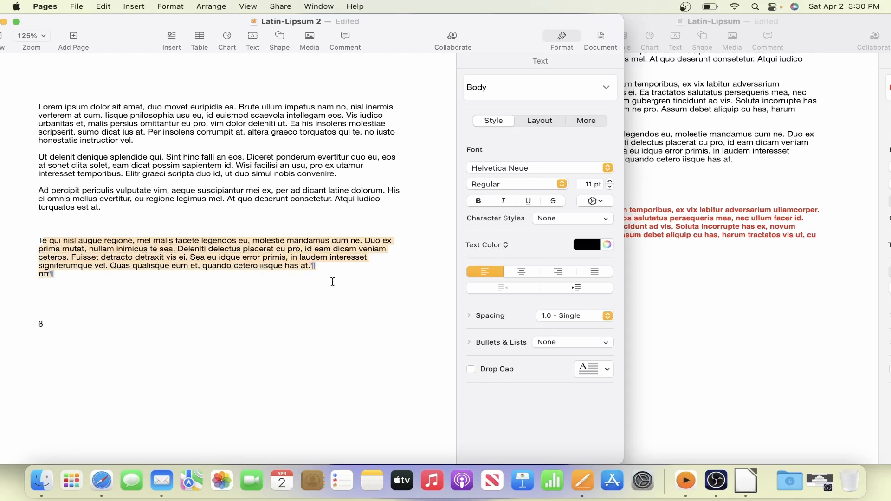
{"action": "left_click_drag", "start_coordinate": [332, 282], "coordinate": [331, 265]}
{"action": "left_click", "coordinate": [773, 305]}
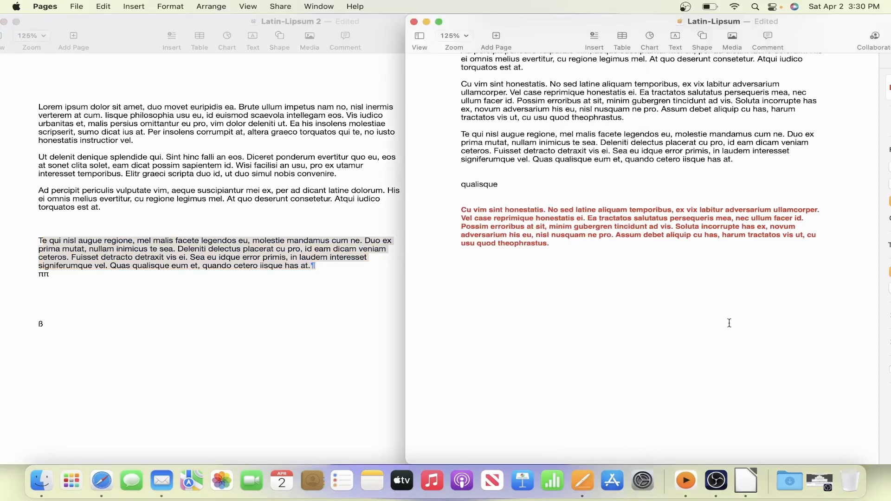
{"action": "left_click", "coordinate": [100, 370]}
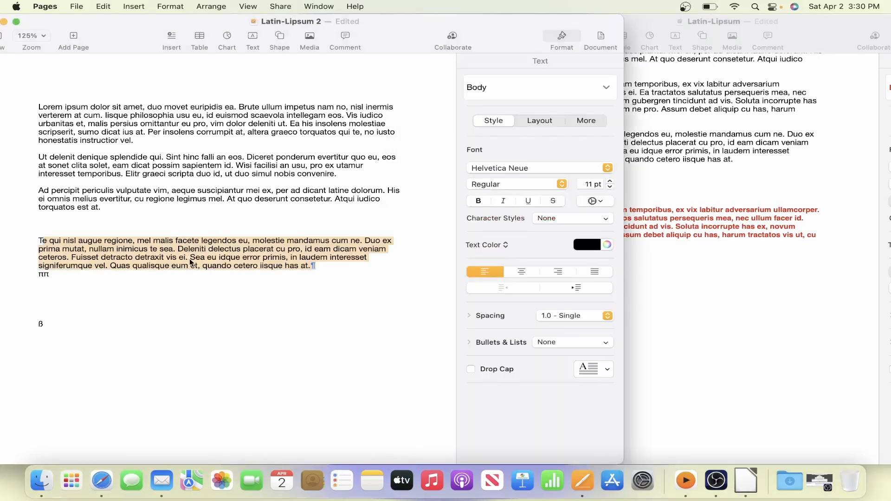
{"action": "left_click_drag", "start_coordinate": [189, 258], "coordinate": [714, 321]}
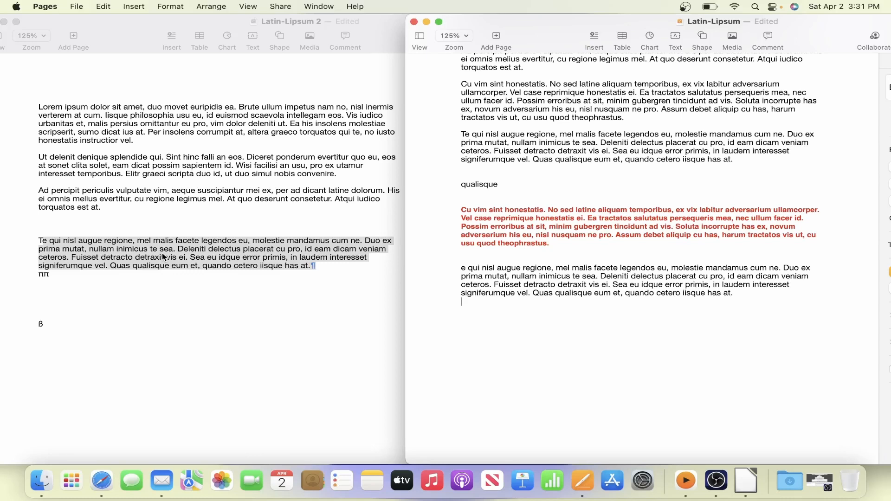
{"action": "left_click", "coordinate": [224, 200]}
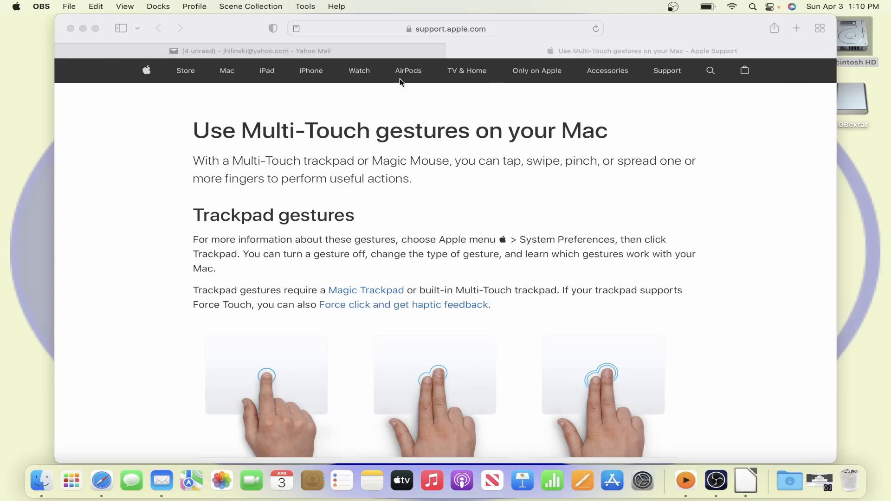
In Safari, copy the "Use Multi-Touch gestures on your Mac" heading together with the introductory paragraph below it.
{"action": "left_click", "coordinate": [190, 131]}
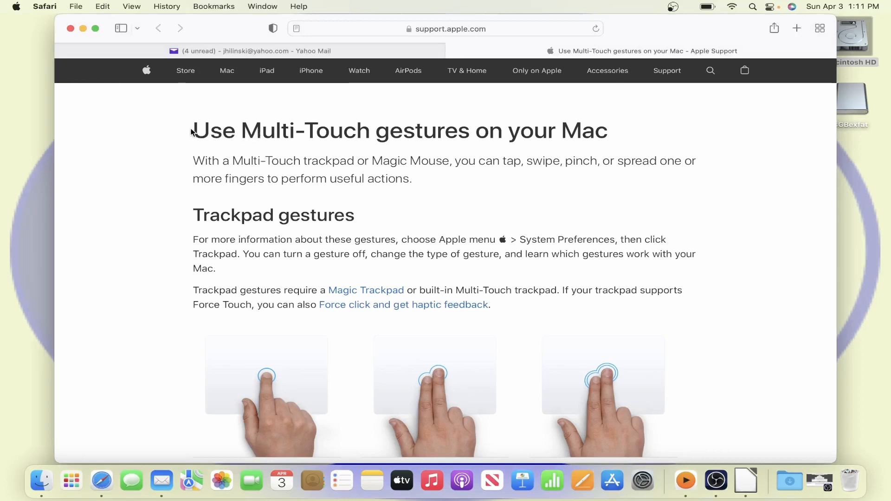
{"action": "left_click_drag", "start_coordinate": [195, 129], "coordinate": [431, 177]}
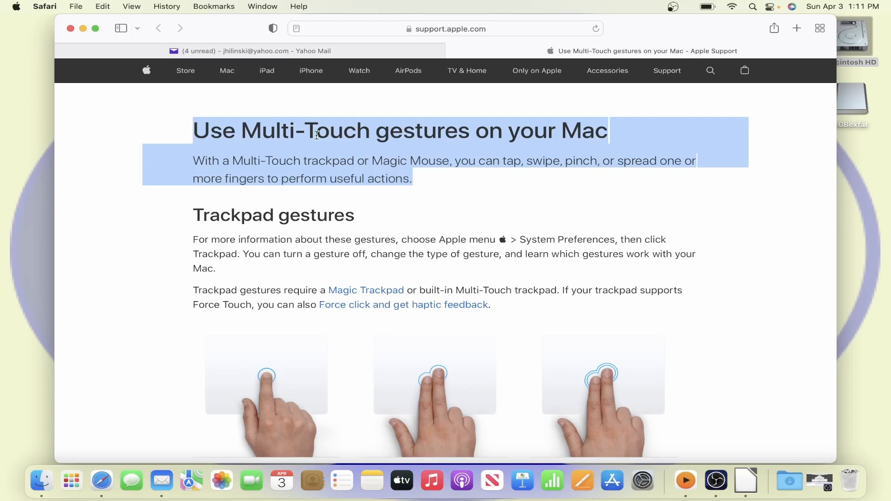
{"action": "right_click", "coordinate": [317, 137]}
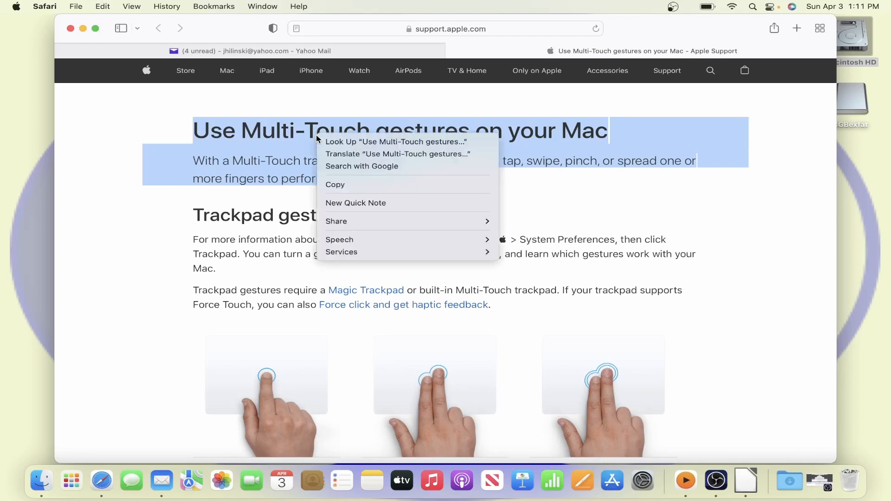
{"action": "left_click", "coordinate": [343, 186]}
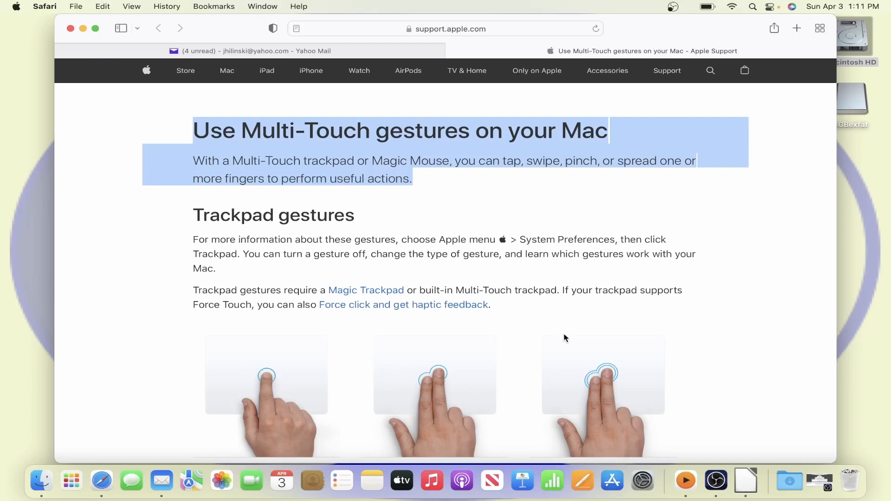
Switch to Pages, create a document from the Blank template and paste the copied heading and introduction into it.
{"action": "left_click", "coordinate": [587, 487]}
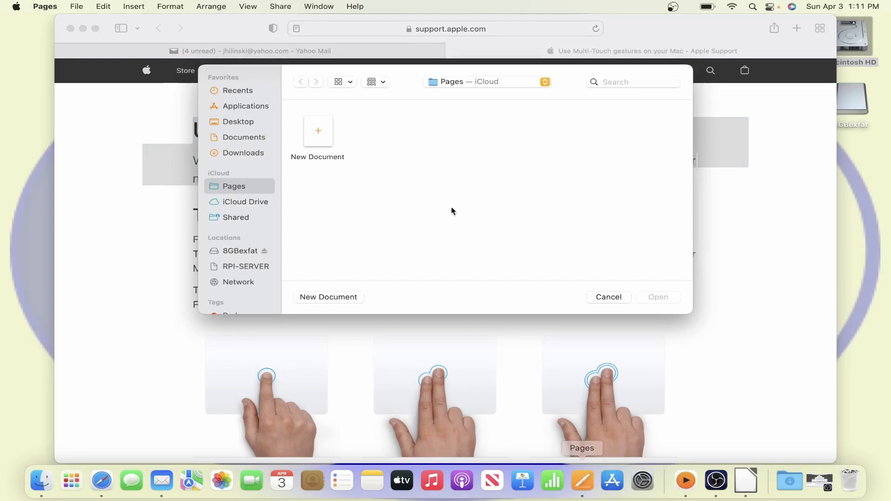
{"action": "double_click", "coordinate": [318, 131]}
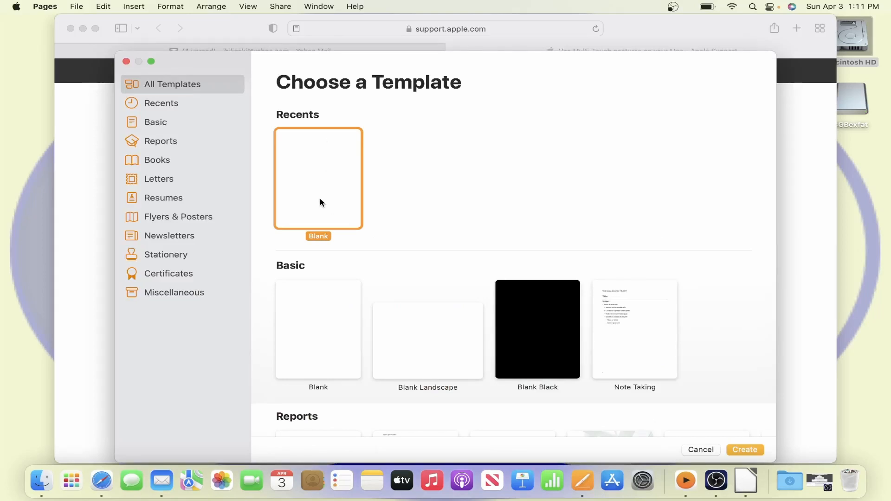
{"action": "double_click", "coordinate": [320, 201]}
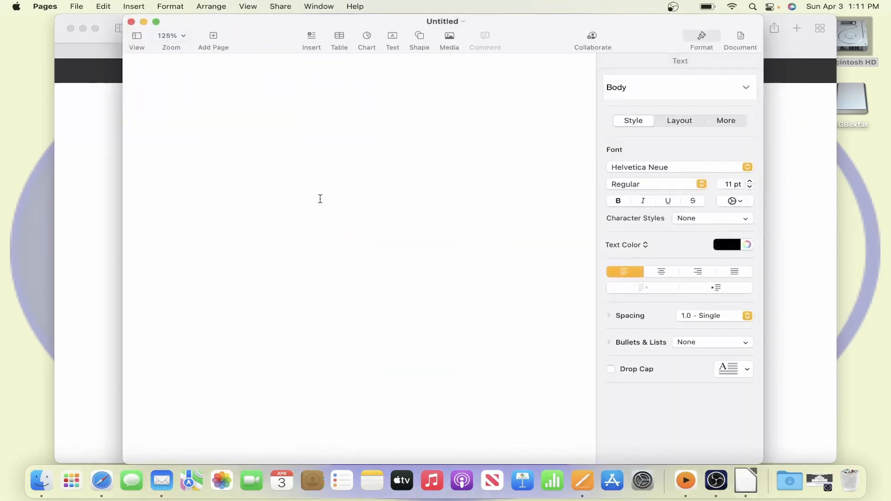
{"action": "scroll", "coordinate": [267, 107], "scroll_direction": "down", "scroll_amount": 1}
{"action": "right_click", "coordinate": [268, 106]}
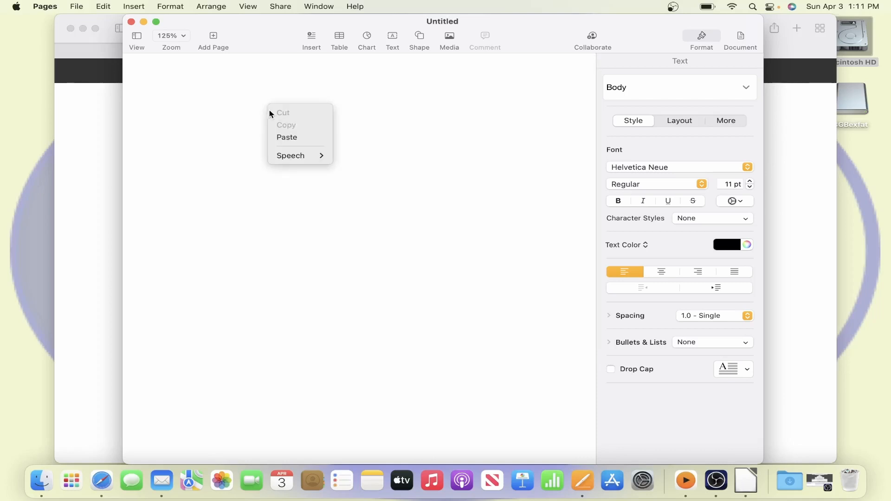
{"action": "left_click", "coordinate": [296, 138]}
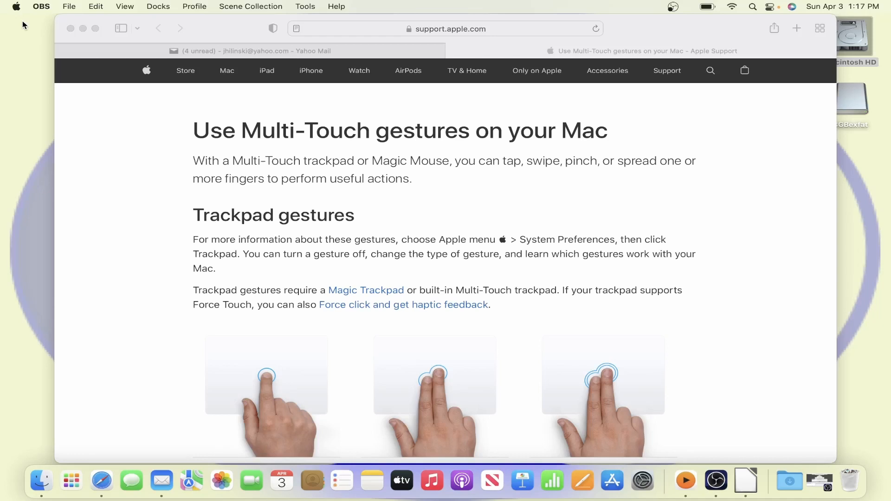
In Safari, select the entire contents of the Multi-Touch gestures page and copy them.
{"action": "left_click", "coordinate": [98, 108]}
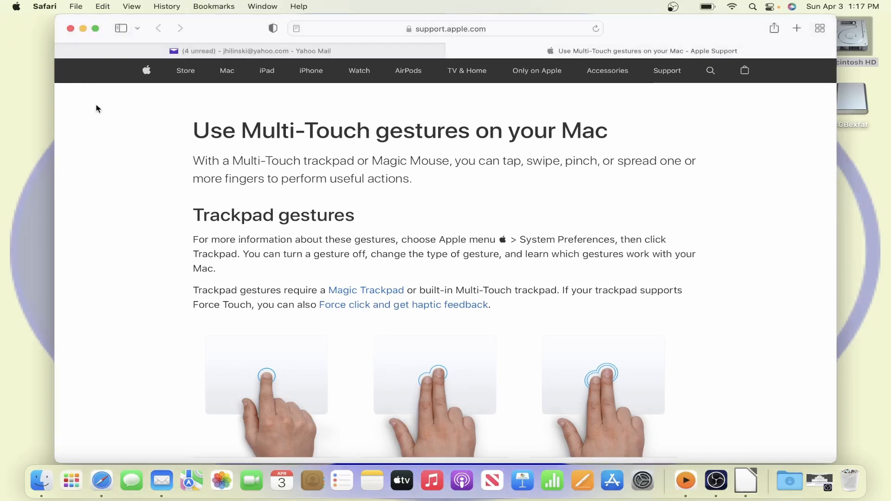
{"action": "left_click", "coordinate": [103, 7]}
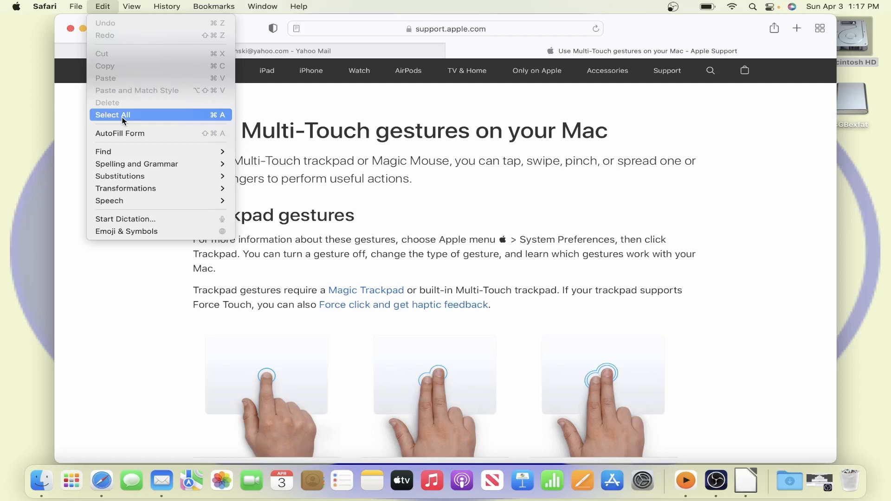
{"action": "left_click", "coordinate": [113, 291]}
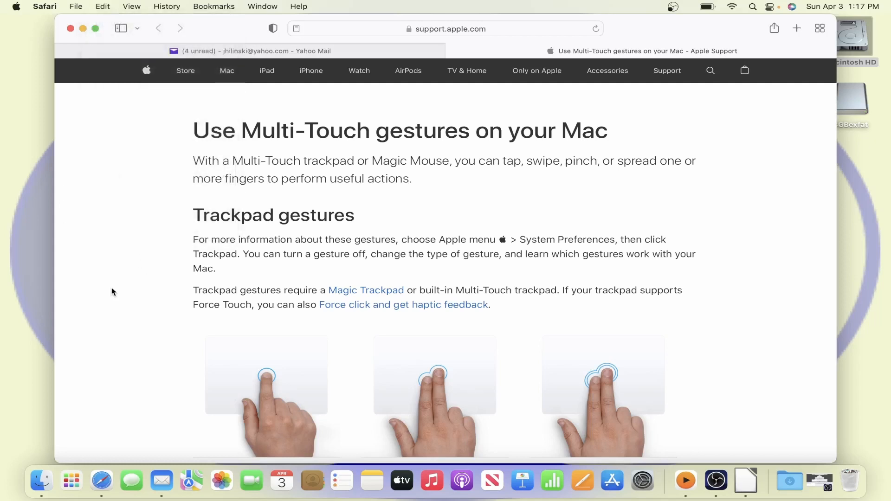
{"action": "key", "text": "super+a"}
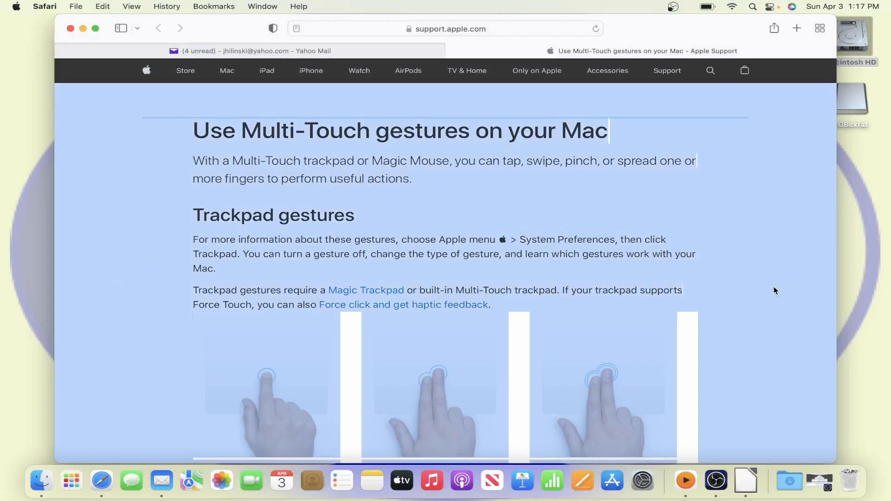
{"action": "scroll", "coordinate": [773, 325], "scroll_direction": "down", "scroll_amount": 15}
{"action": "scroll", "coordinate": [774, 325], "scroll_direction": "up", "scroll_amount": 15}
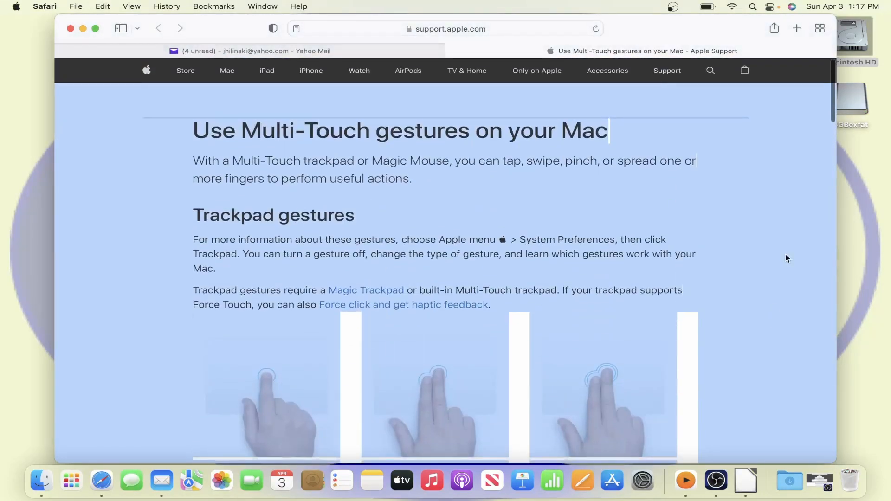
{"action": "right_click", "coordinate": [759, 221]}
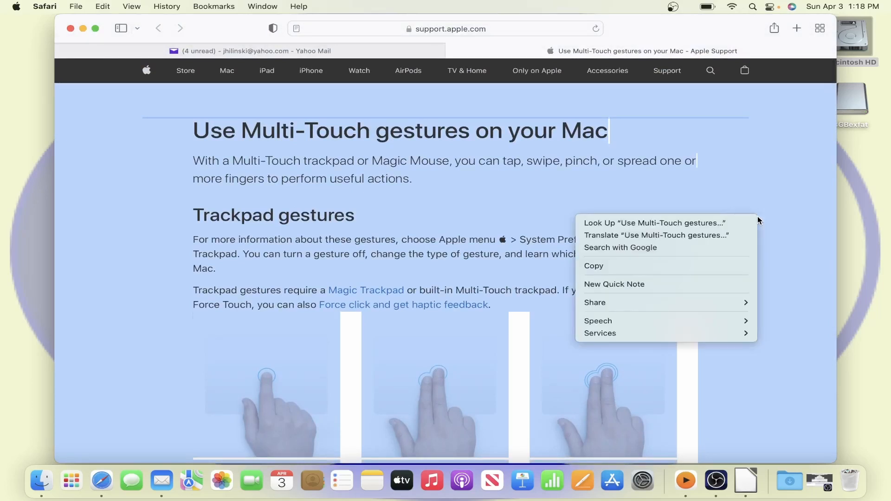
{"action": "left_click", "coordinate": [683, 272]}
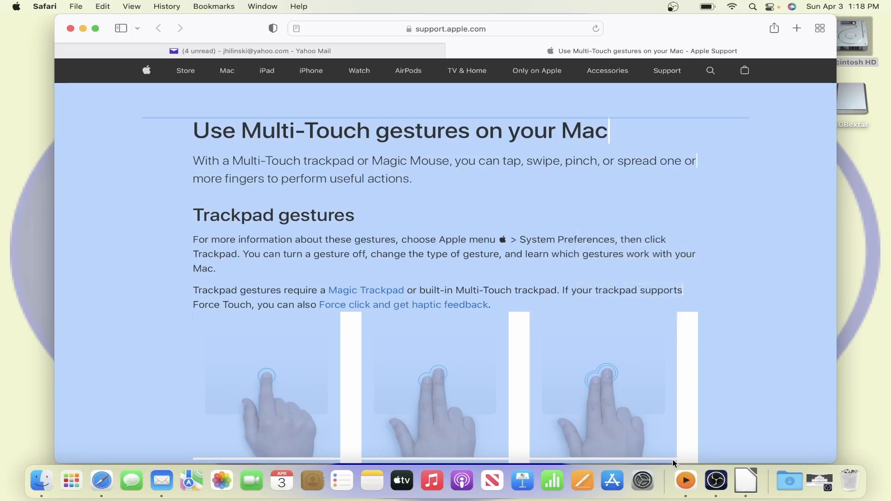
Switch to Pages, create a new document from the Blank template and paste the copied Multi-Touch gestures page into it.
{"action": "left_click", "coordinate": [584, 482]}
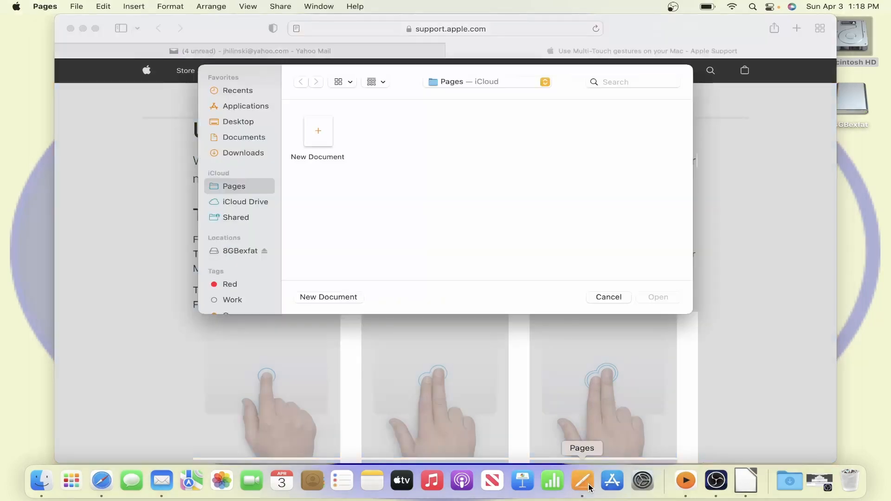
{"action": "left_click", "coordinate": [324, 131]}
{"action": "double_click", "coordinate": [318, 183]}
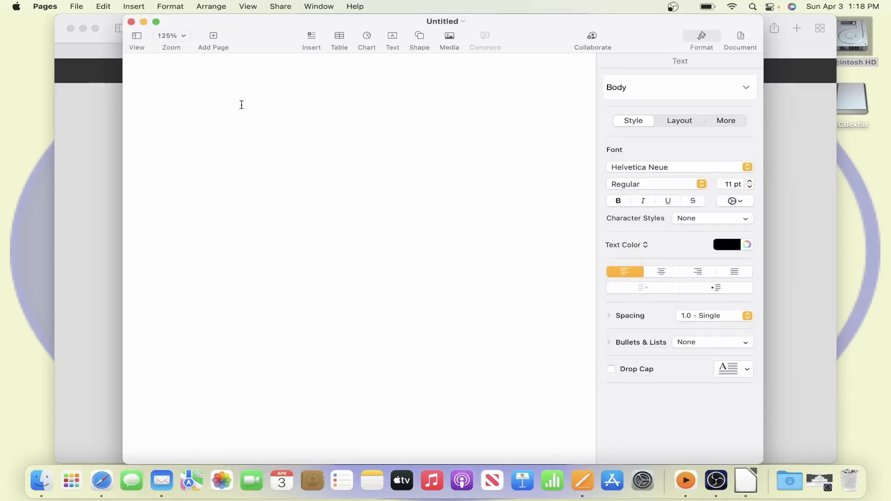
{"action": "right_click", "coordinate": [242, 107]}
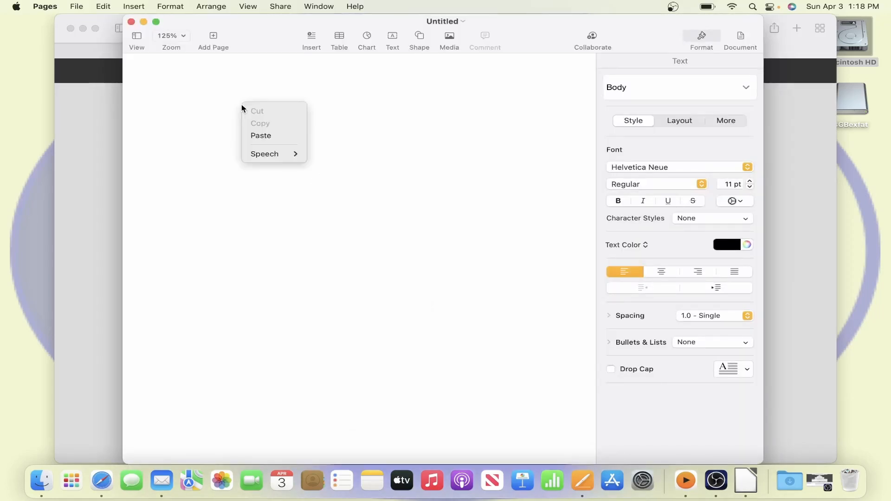
{"action": "left_click", "coordinate": [263, 136]}
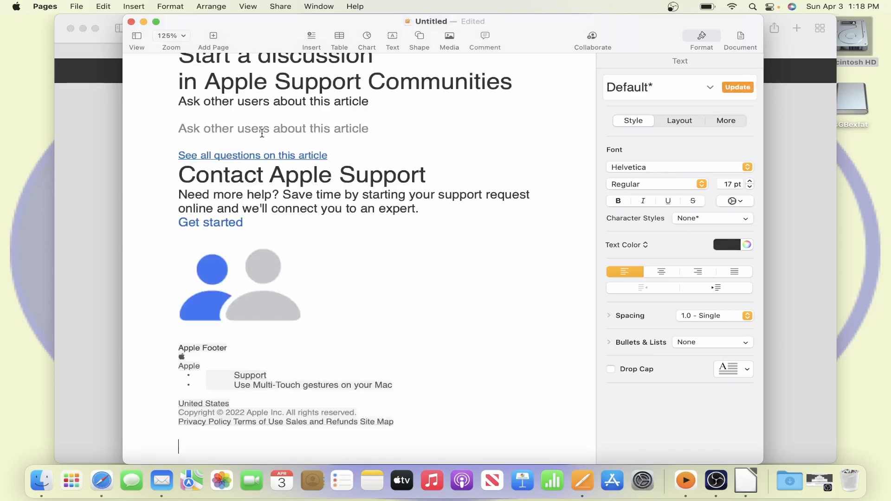
Look through the pasted document from its end back to the trackpad gestures, checking that the web page's text and pictures came across.
{"action": "scroll", "coordinate": [468, 135], "scroll_direction": "down", "scroll_amount": 3}
{"action": "scroll", "coordinate": [469, 134], "scroll_direction": "up", "scroll_amount": 15}
{"action": "scroll", "coordinate": [469, 134], "scroll_direction": "down", "scroll_amount": 10}
{"action": "scroll", "coordinate": [469, 134], "scroll_direction": "up", "scroll_amount": 15}
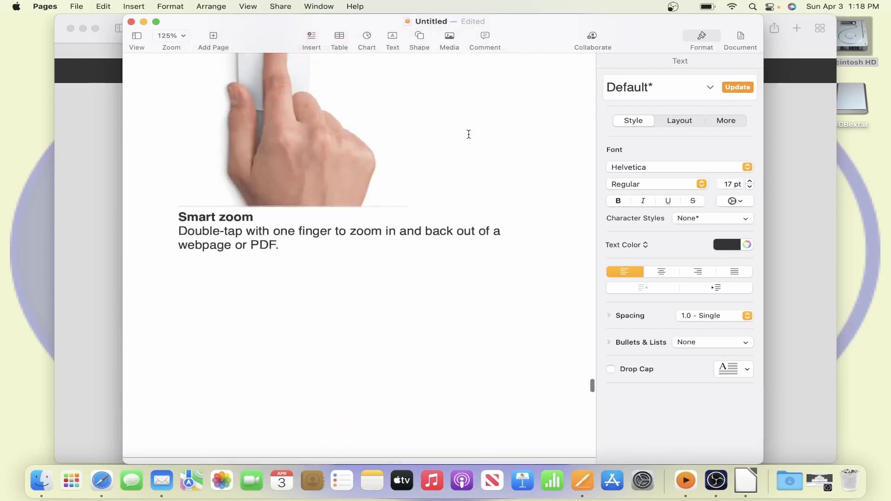
{"action": "scroll", "coordinate": [469, 134], "scroll_direction": "up", "scroll_amount": 15}
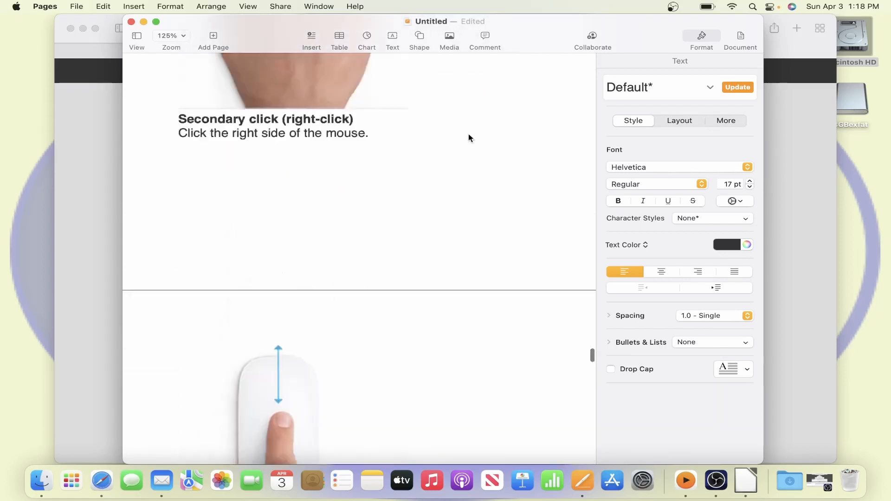
{"action": "scroll", "coordinate": [469, 134], "scroll_direction": "up", "scroll_amount": 3}
{"action": "scroll", "coordinate": [469, 134], "scroll_direction": "down", "scroll_amount": 10}
{"action": "scroll", "coordinate": [468, 134], "scroll_direction": "up", "scroll_amount": 5}
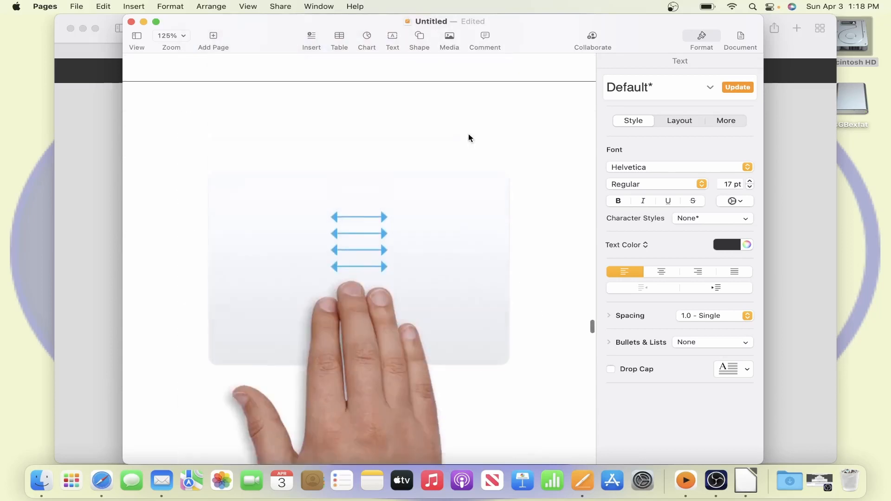
{"action": "scroll", "coordinate": [469, 134], "scroll_direction": "up", "scroll_amount": 20}
{"action": "scroll", "coordinate": [469, 134], "scroll_direction": "down", "scroll_amount": 10}
{"action": "scroll", "coordinate": [469, 134], "scroll_direction": "down", "scroll_amount": 10}
{"action": "scroll", "coordinate": [469, 134], "scroll_direction": "up", "scroll_amount": 15}
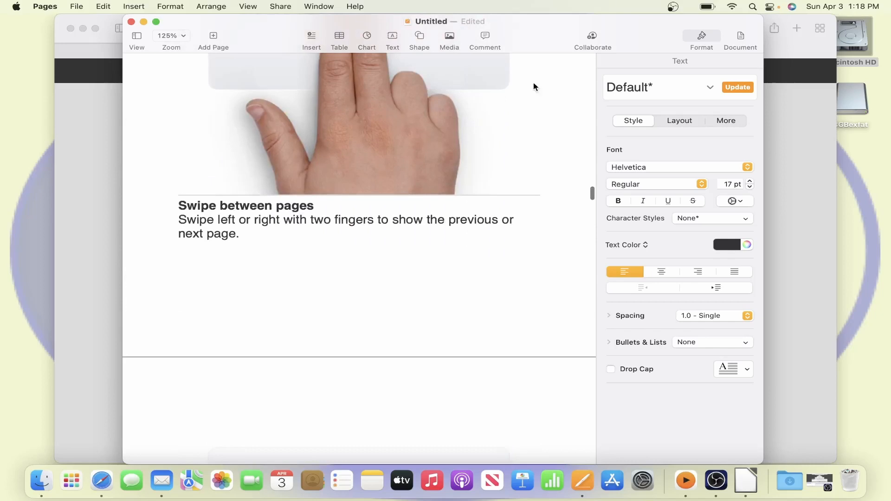
Expand the document to full screen and review the pasted trackpad gesture pages around "Swipe between pages" and "Three finger drag".
{"action": "left_click", "coordinate": [157, 22]}
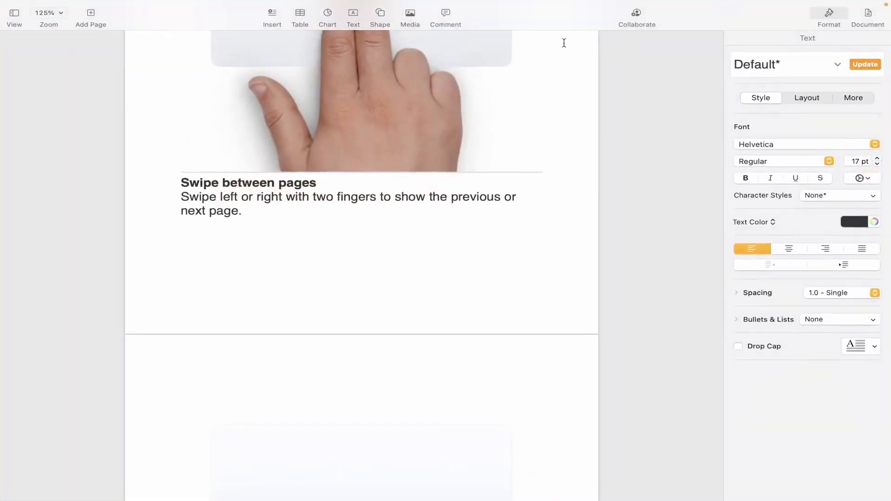
{"action": "scroll", "coordinate": [557, 125], "scroll_direction": "up", "scroll_amount": 4}
{"action": "scroll", "coordinate": [555, 123], "scroll_direction": "down", "scroll_amount": 15}
{"action": "scroll", "coordinate": [555, 124], "scroll_direction": "up", "scroll_amount": 2}
{"action": "scroll", "coordinate": [555, 124], "scroll_direction": "down", "scroll_amount": 10}
{"action": "scroll", "coordinate": [555, 124], "scroll_direction": "down", "scroll_amount": 15}
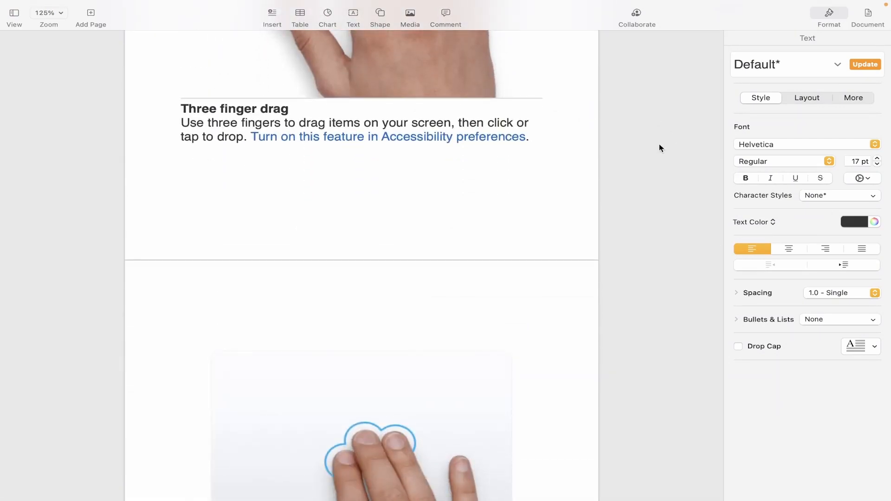
{"action": "scroll", "coordinate": [659, 146], "scroll_direction": "up", "scroll_amount": 10}
{"action": "scroll", "coordinate": [659, 147], "scroll_direction": "up", "scroll_amount": 6}
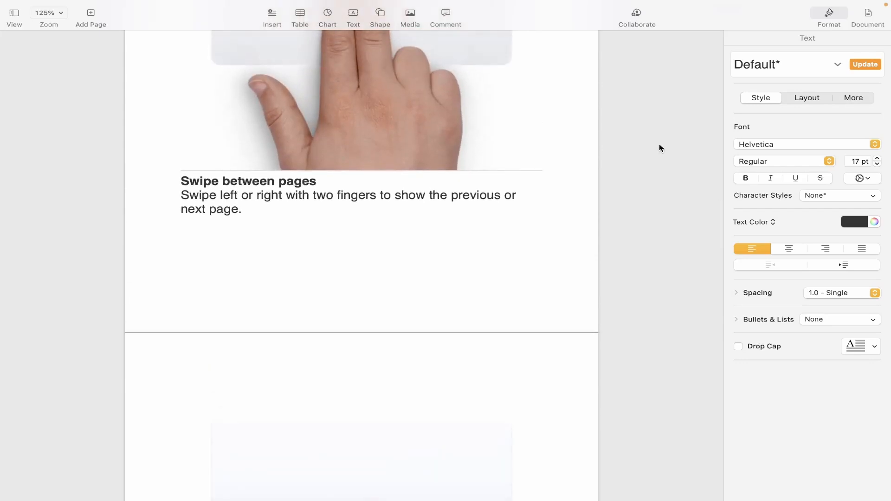